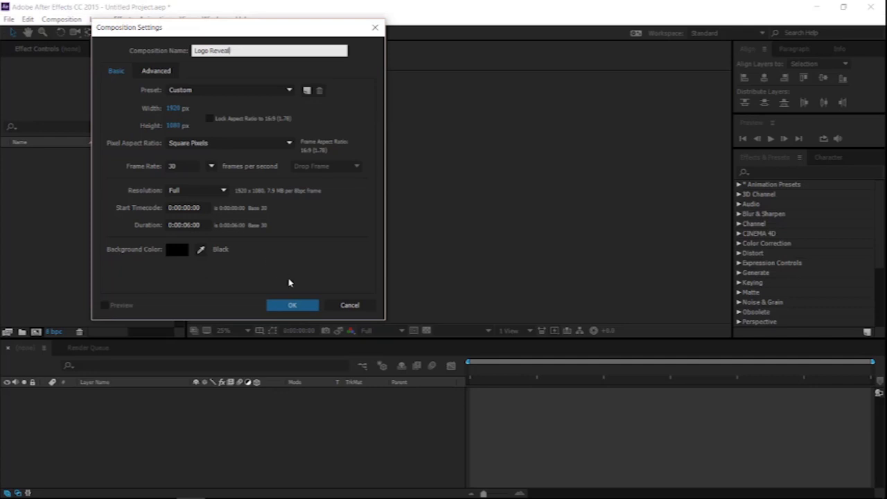
Accept the Logo Reveal composition settings and add a composition-size dark gray solid layer named Bg
click(291, 304)
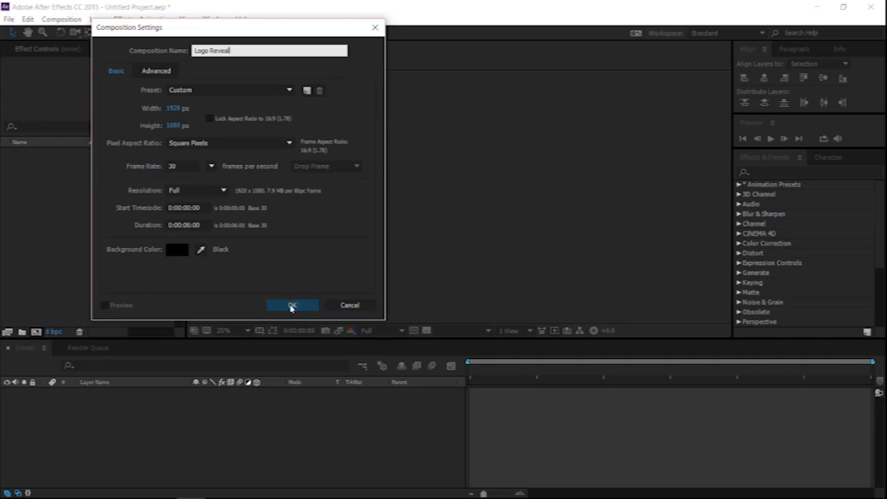
click(291, 307)
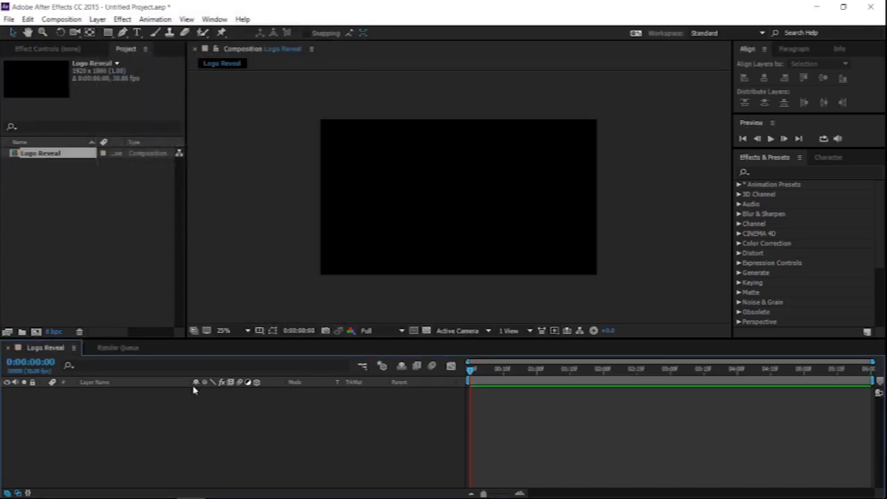
right_click(139, 420)
mouse_move(167, 310)
click(319, 341)
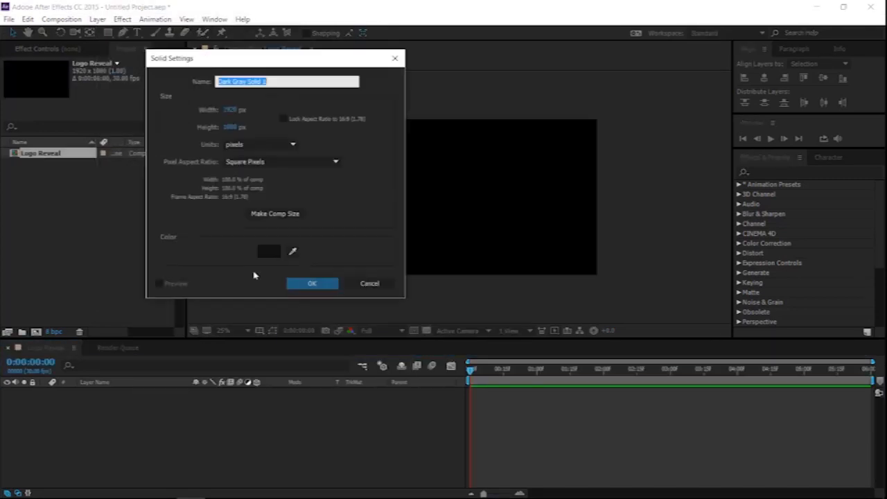
text(Bg)
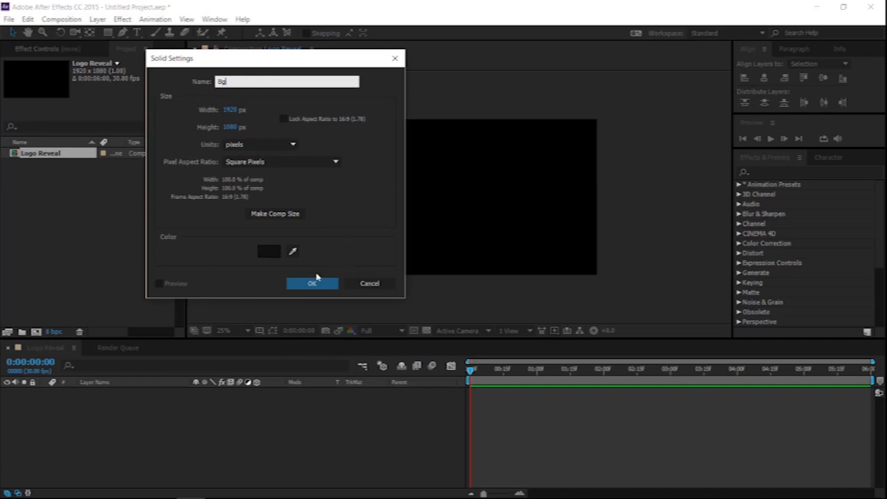
click(314, 284)
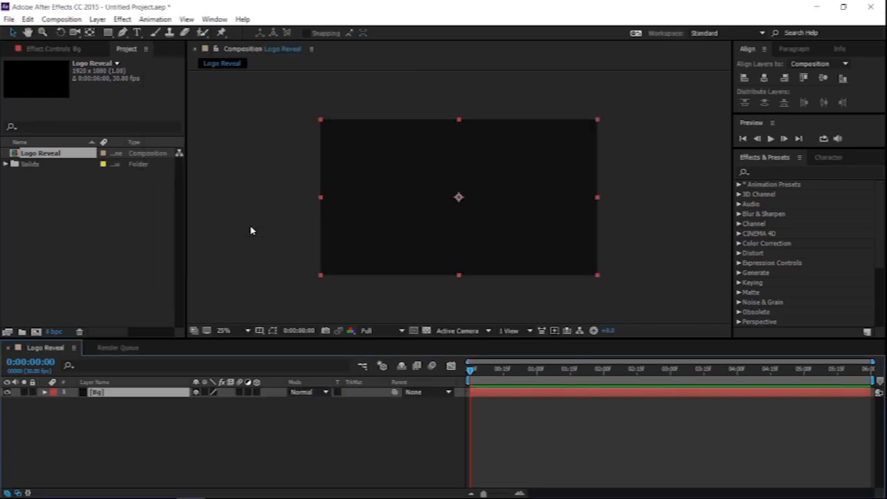
Duplicate the Bg layer and rename the upper copy Particles
key(ctrl+d)
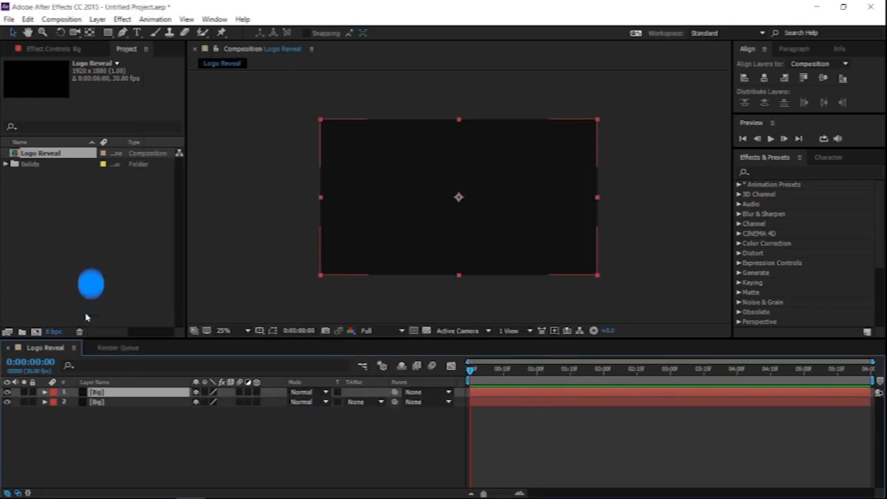
key(Return)
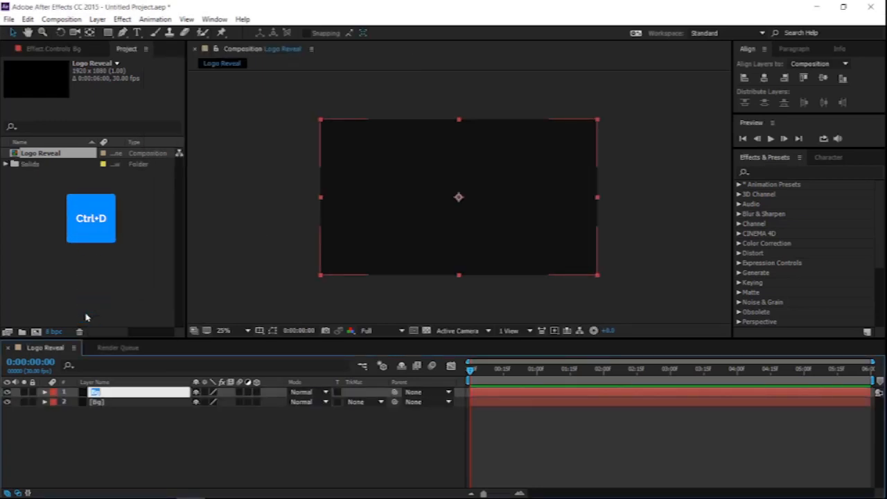
text(Par)
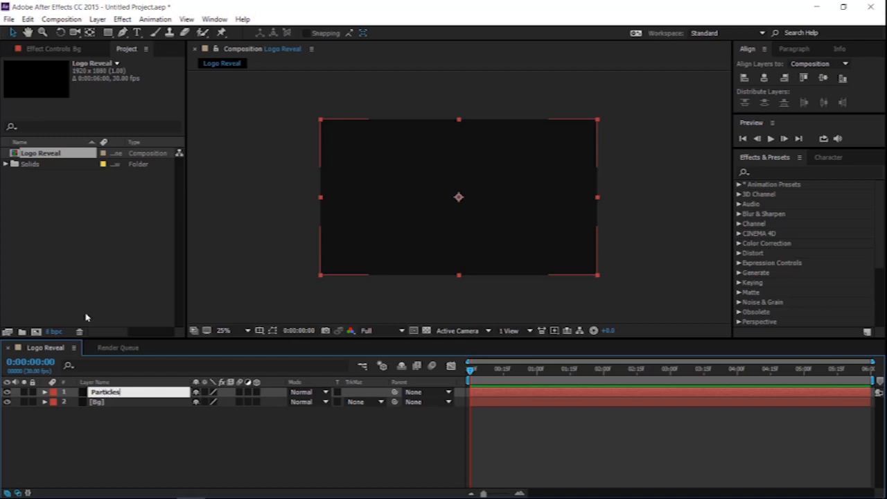
text(ticles)
click(109, 418)
Find the CC Particle Systems II effect and apply it to the Particles layer
click(97, 393)
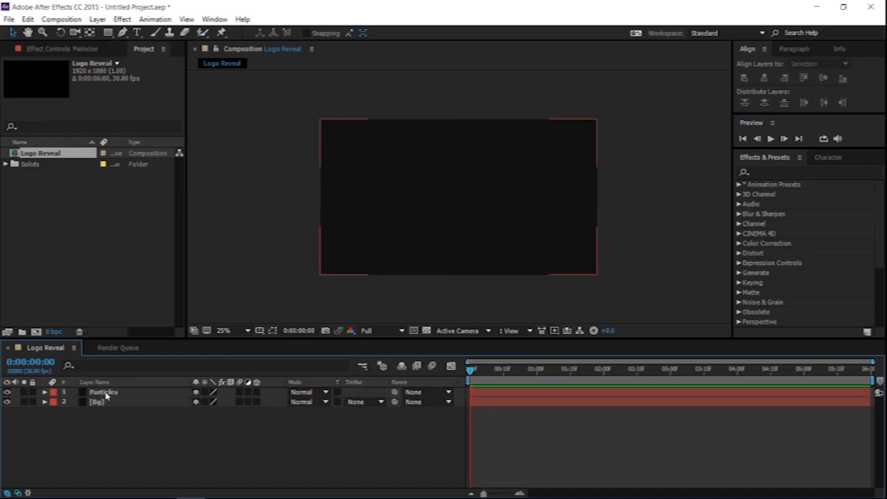
click(770, 171)
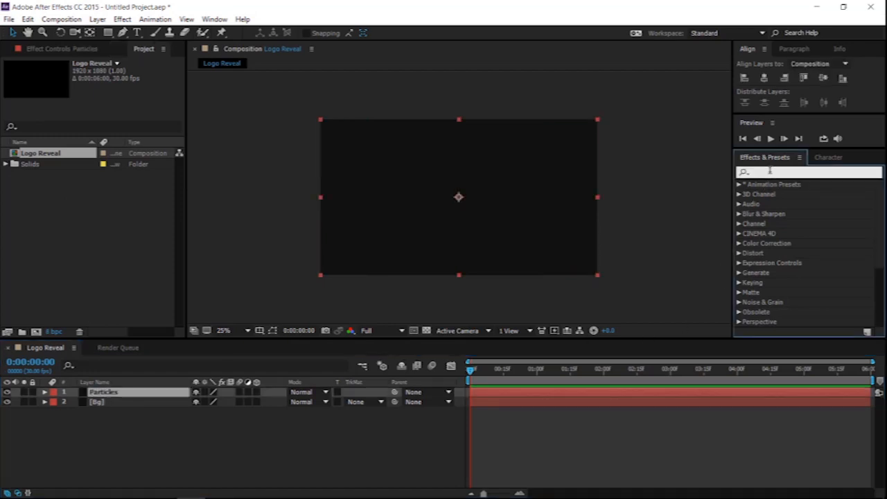
text(cc par)
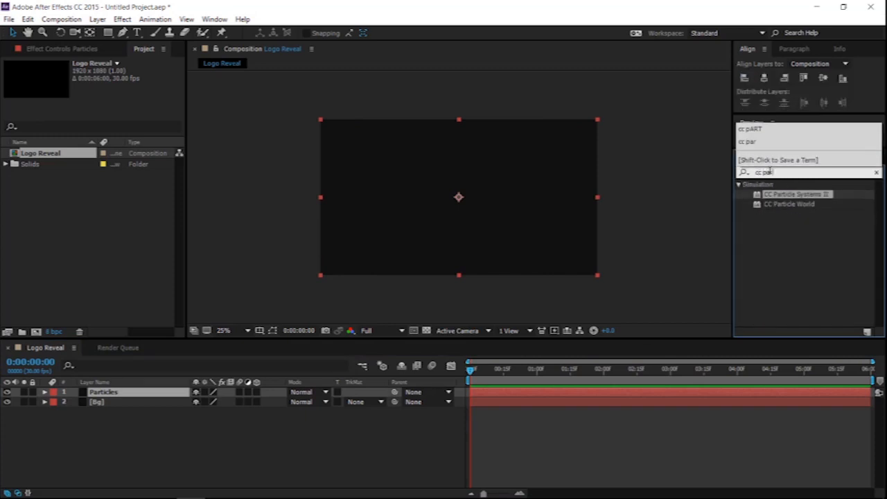
text(ti)
key(Return)
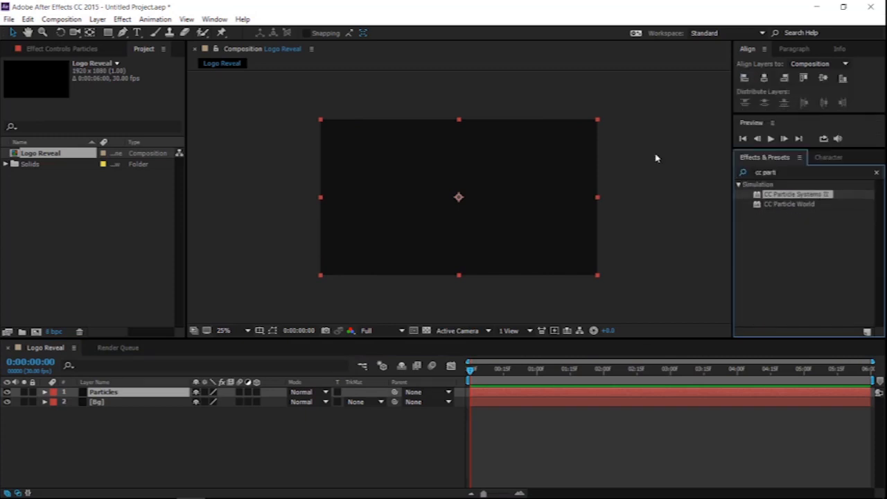
drag(791, 195, 165, 395)
At 0:00:01:00, move the particle producer outside the lower-left corner of the frame, to about (-244, 1060)
drag(472, 369, 537, 369)
drag(454, 204, 285, 272)
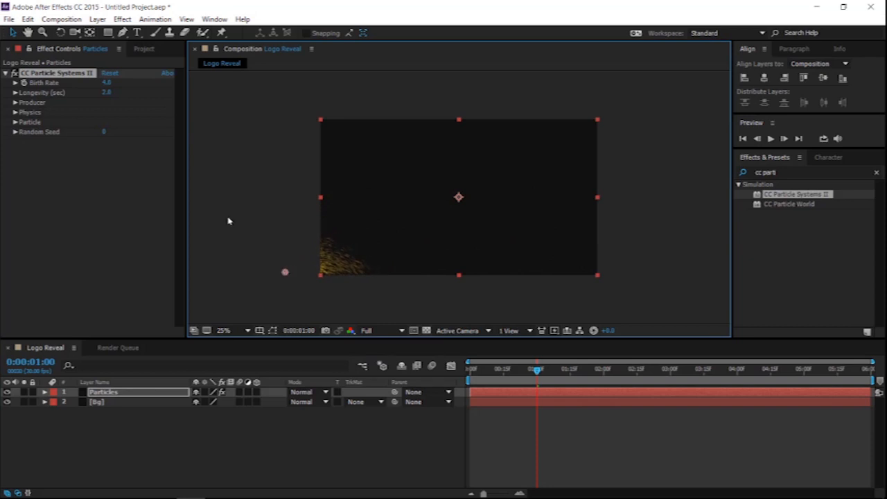
In the particle physics, set the animation to Direction, the velocity to 0.5 and the gravity to 0
click(16, 113)
click(158, 123)
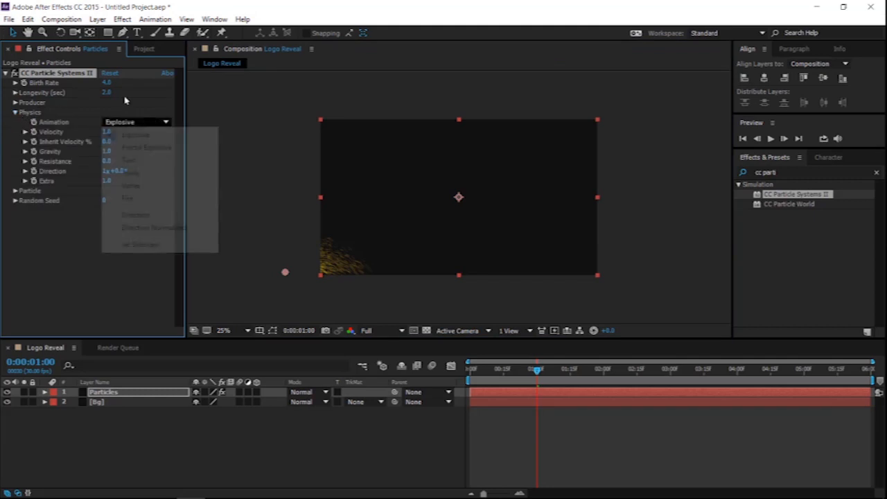
click(138, 215)
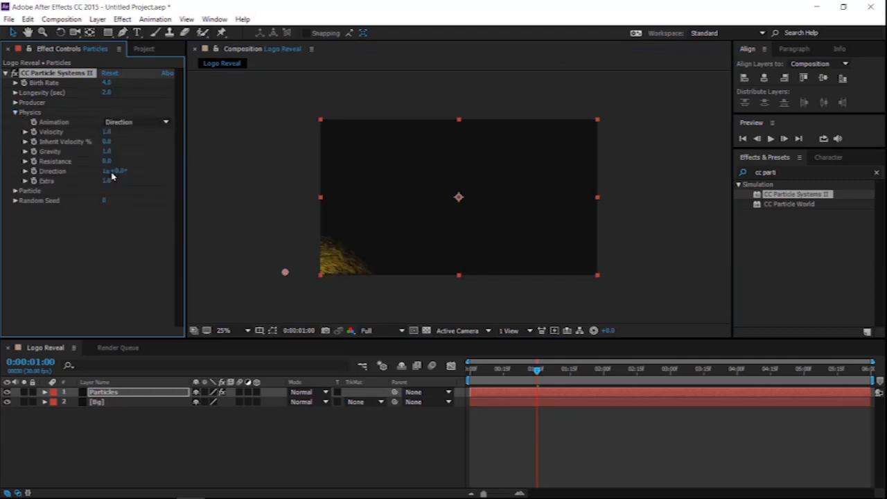
click(107, 132)
text(.5)
click(124, 200)
click(107, 151)
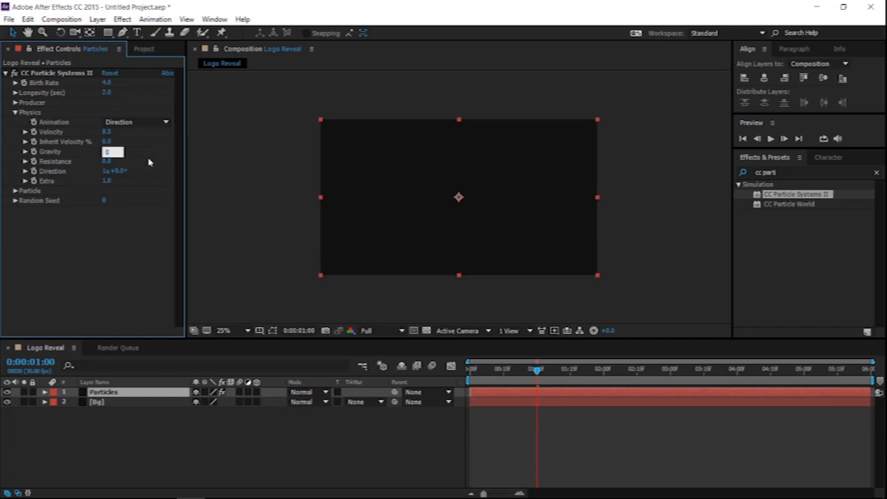
text(0)
click(121, 196)
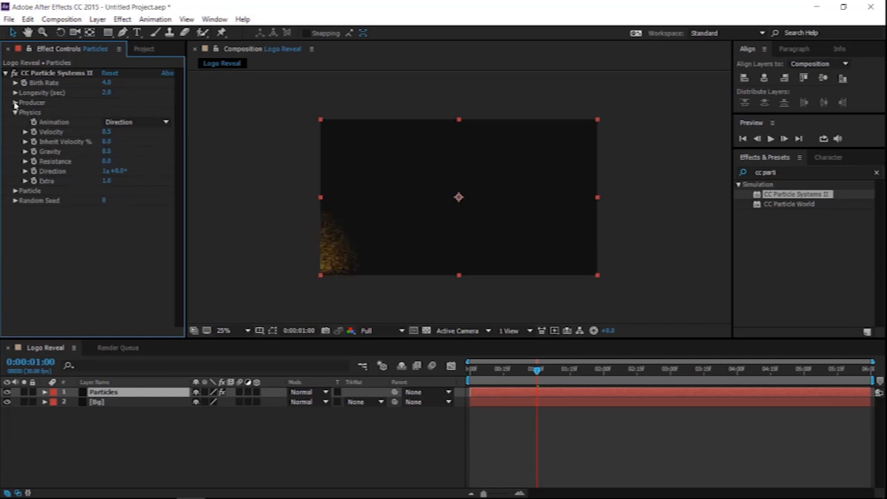
Set the particle producer's Radius X and Radius Y to 100
click(15, 102)
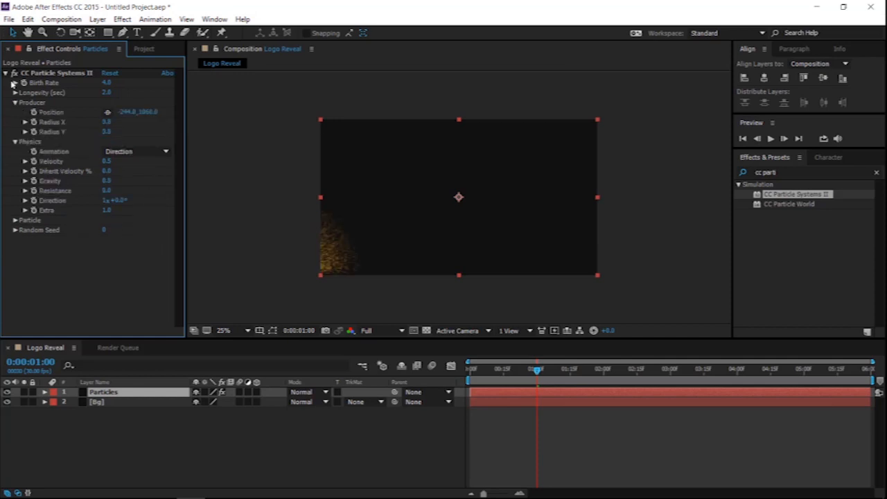
click(106, 122)
click(147, 122)
click(107, 132)
text(100)
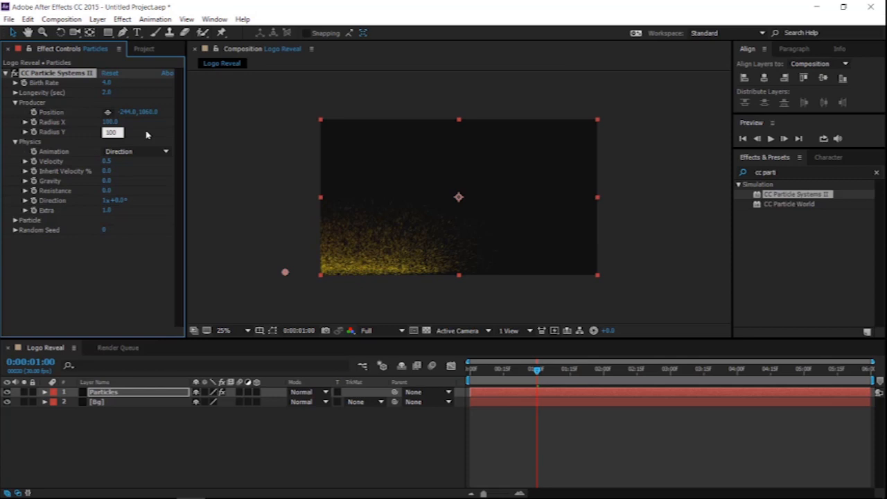
click(146, 135)
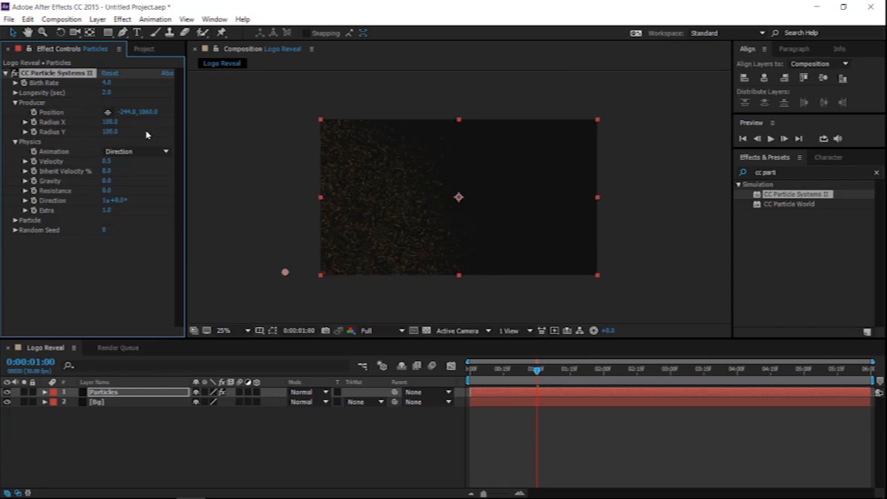
click(15, 102)
click(15, 111)
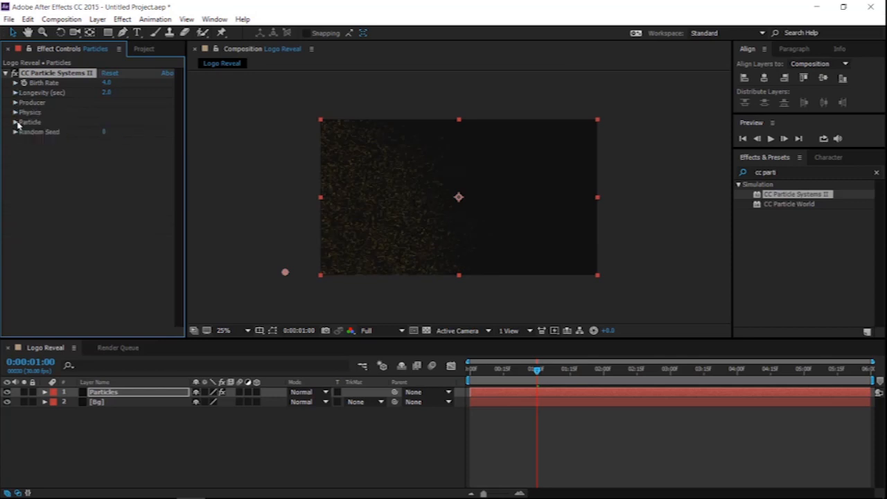
Change the particle type to Faded Sphere with a birth size and death size of 0.10
click(15, 122)
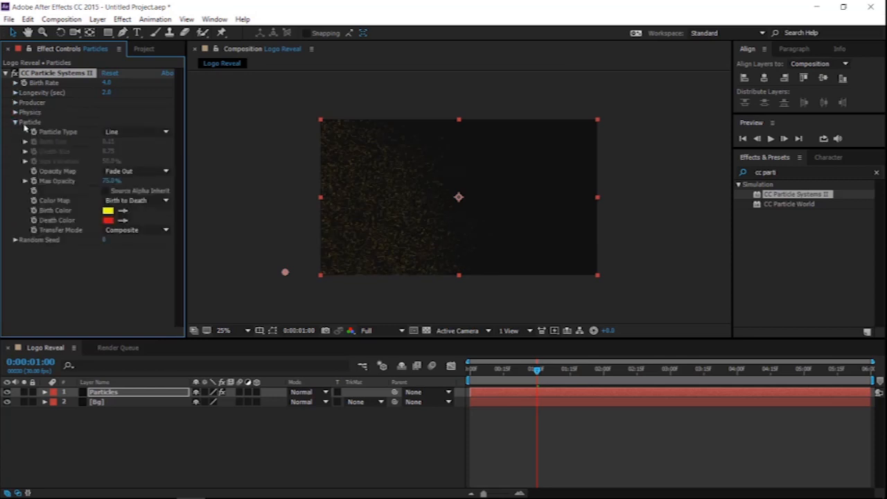
click(135, 132)
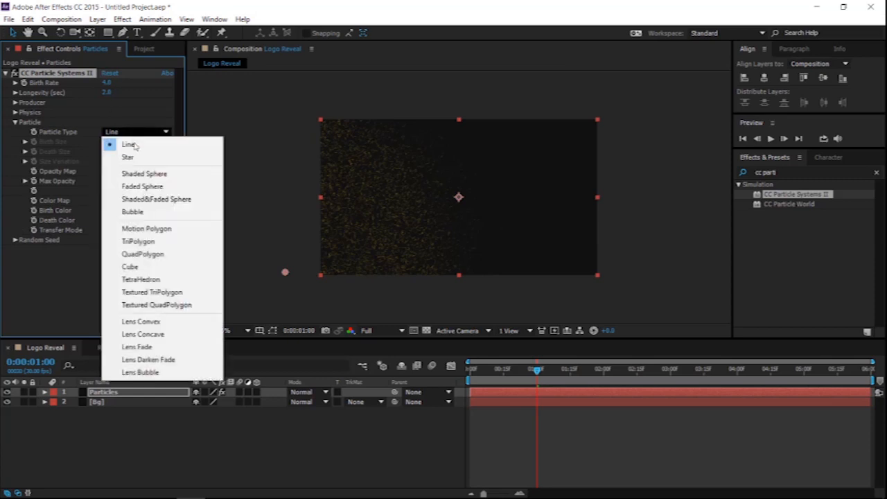
click(142, 187)
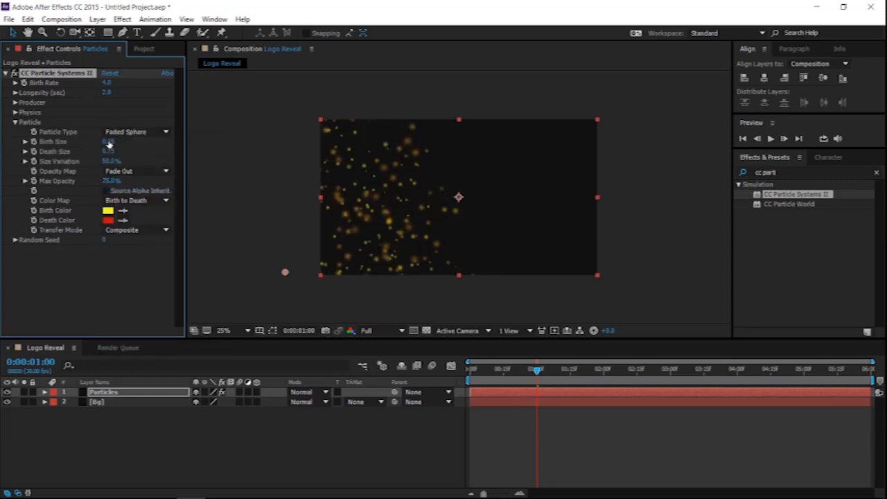
click(111, 141)
key(Return)
click(110, 152)
text(.)
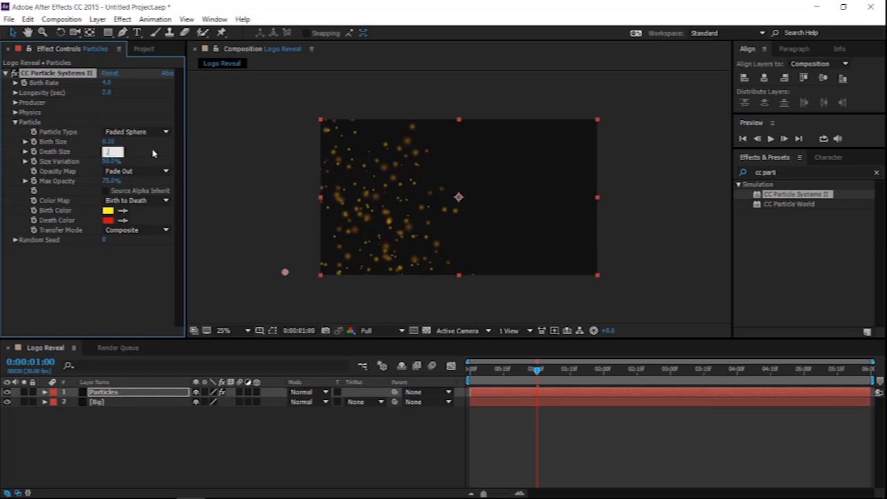
key(Return)
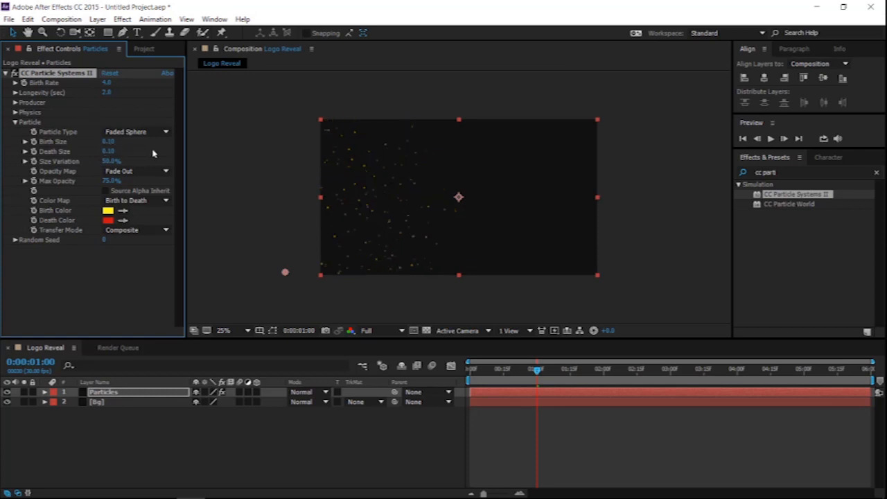
Set the particle birth rate to 1.1 and the birth color to orange, FA9620
click(107, 83)
key(Return)
click(108, 211)
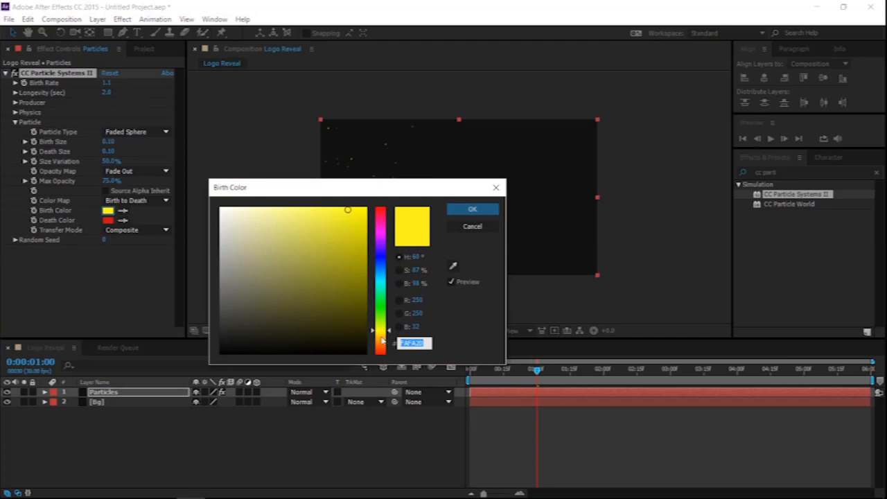
click(381, 339)
drag(381, 339, 381, 345)
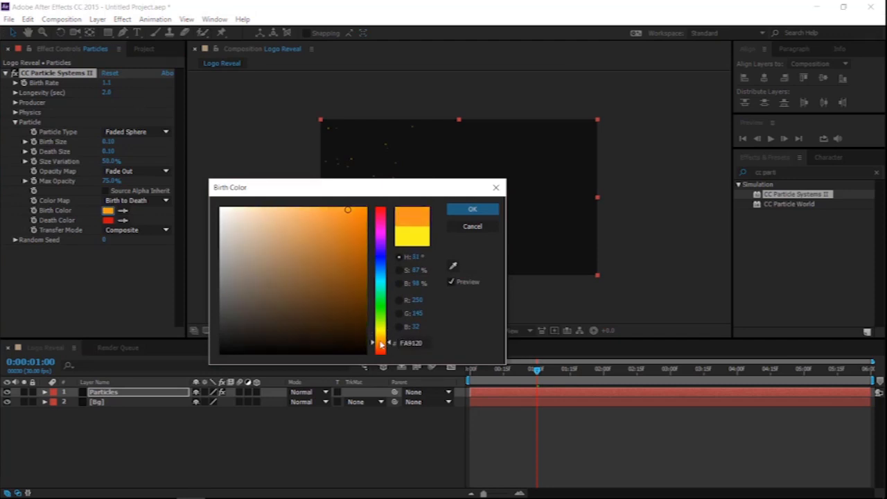
click(472, 211)
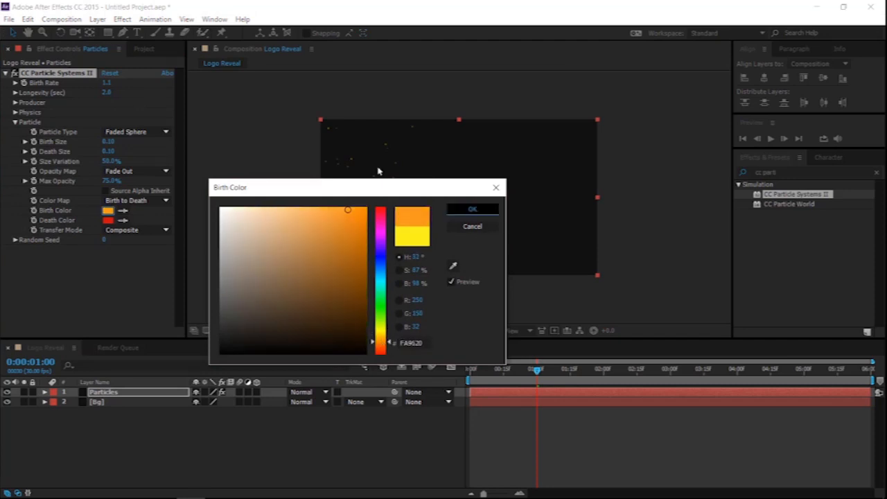
Set the opacity of the Particles layer to 70%
click(137, 395)
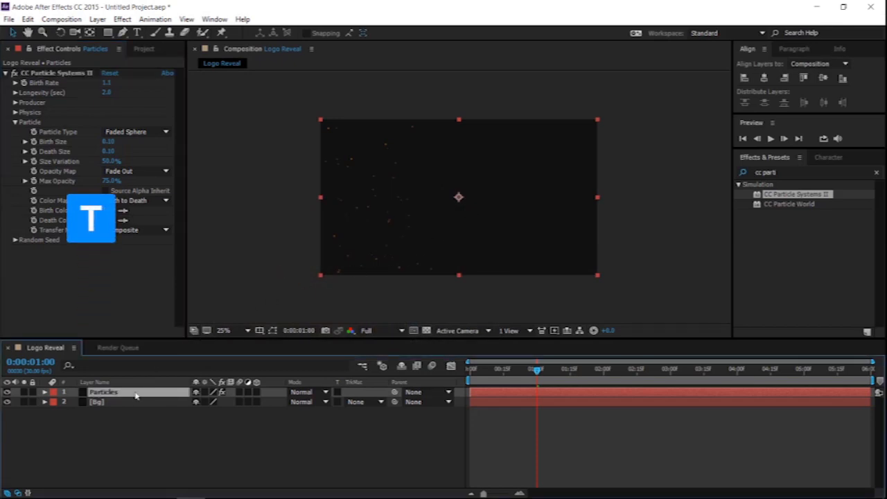
key(t)
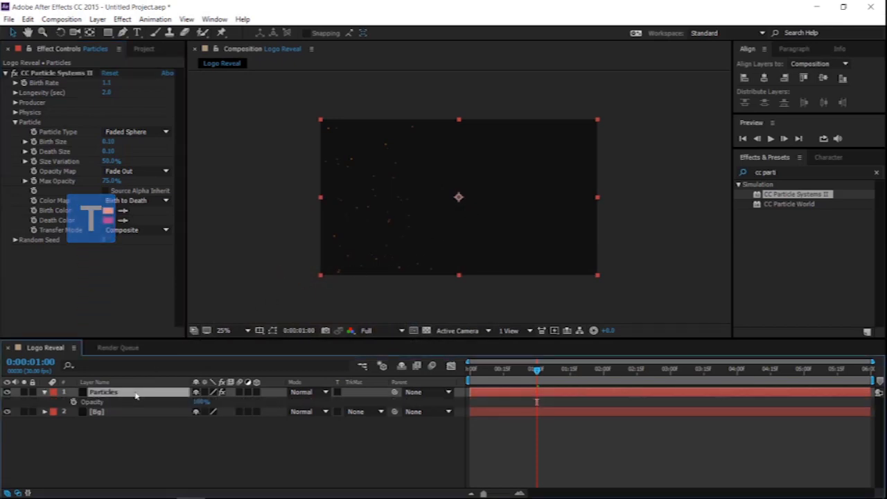
click(202, 403)
text(70)
key(Return)
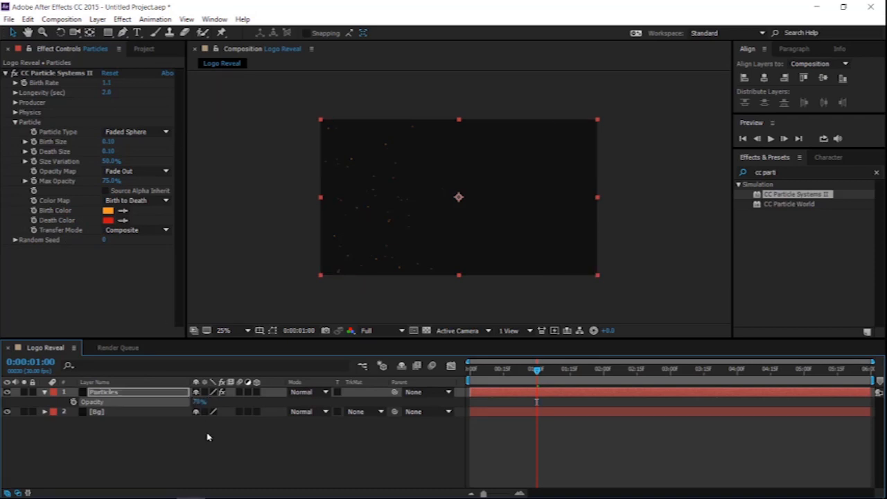
Duplicate the Particles layer and set the copy's rotation to 180°
click(147, 393)
key(ctrl+d)
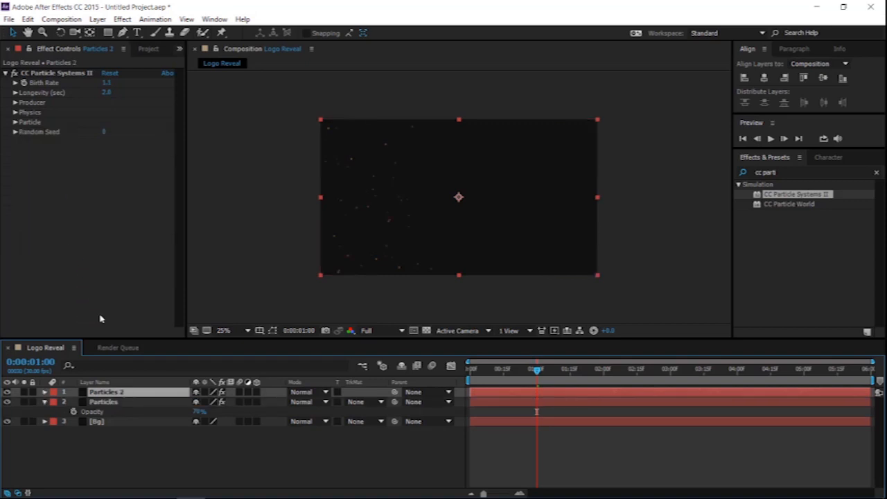
key(r)
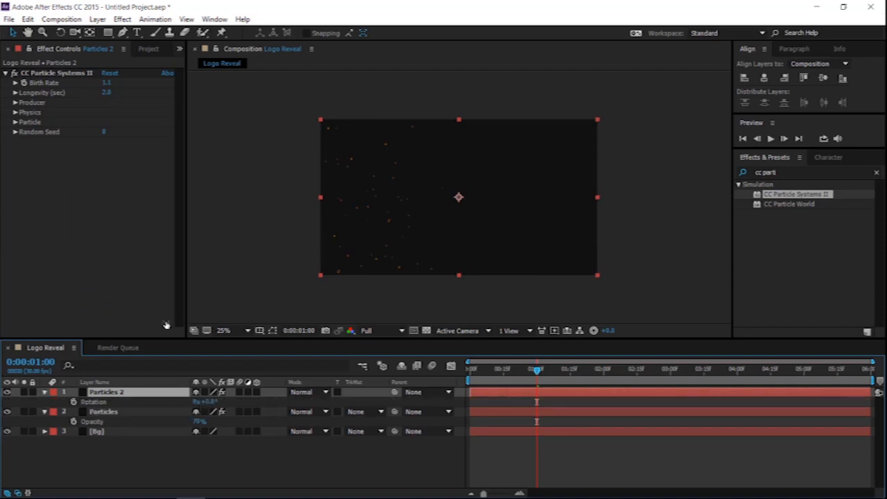
click(206, 402)
text(180)
key(Return)
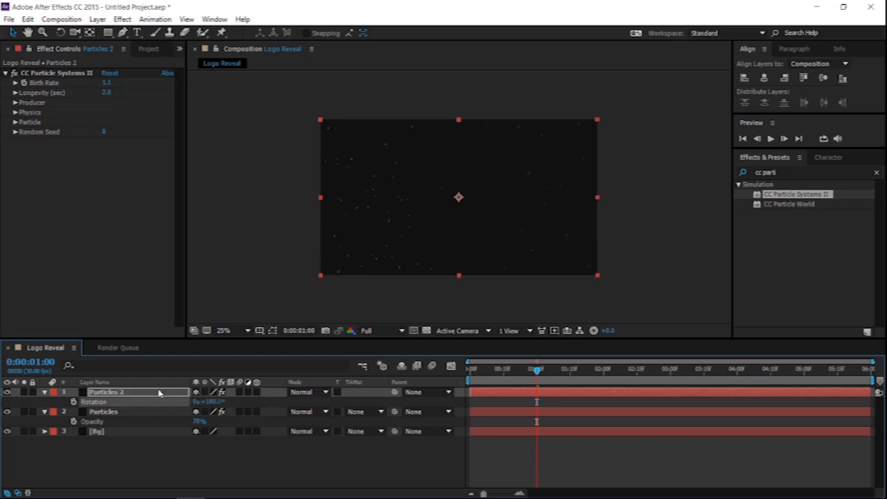
Change the particle birth color of the Particles 2 layer to light blue and preview the animation
click(14, 122)
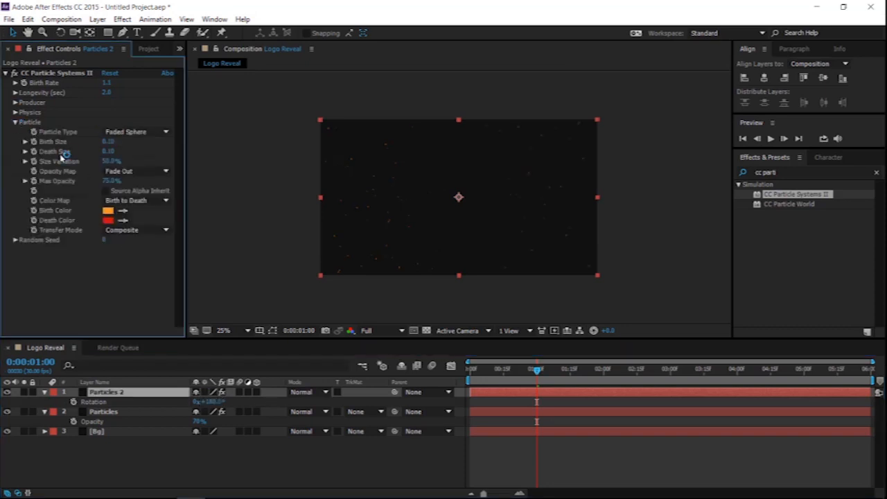
click(108, 210)
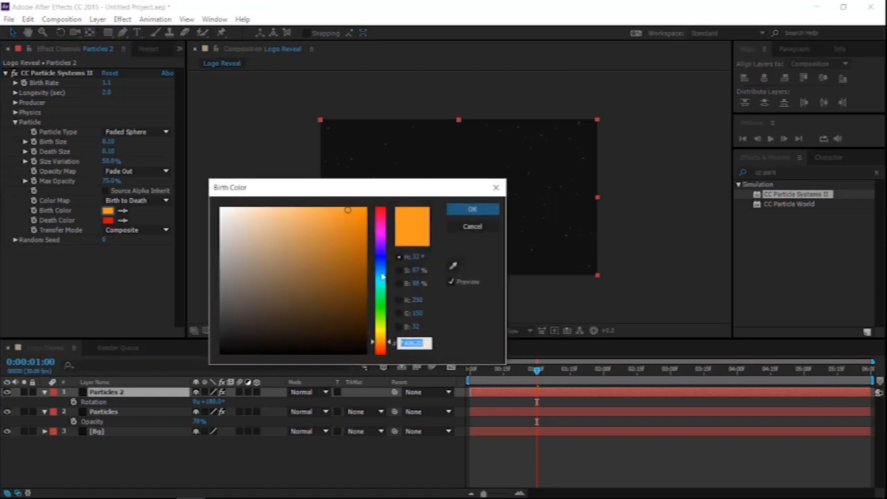
click(381, 275)
click(472, 209)
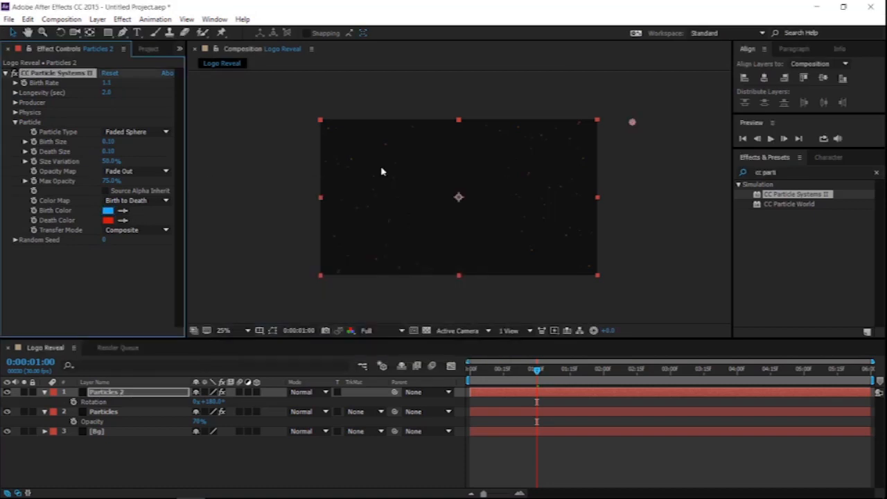
click(772, 139)
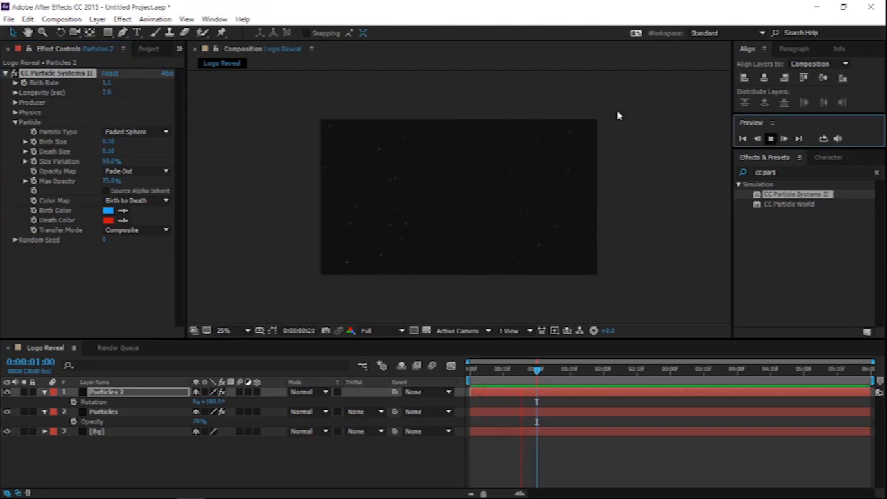
key(space)
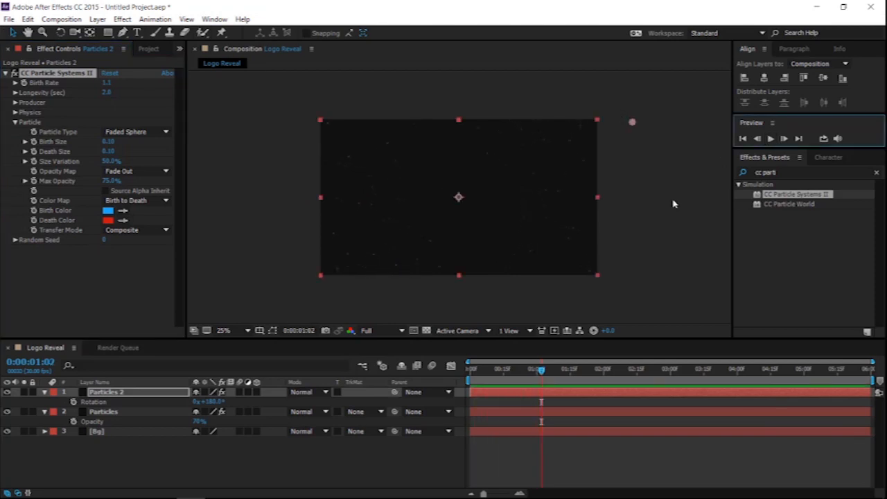
Import the logo image file from the Lightning Intro folder into the project
click(150, 48)
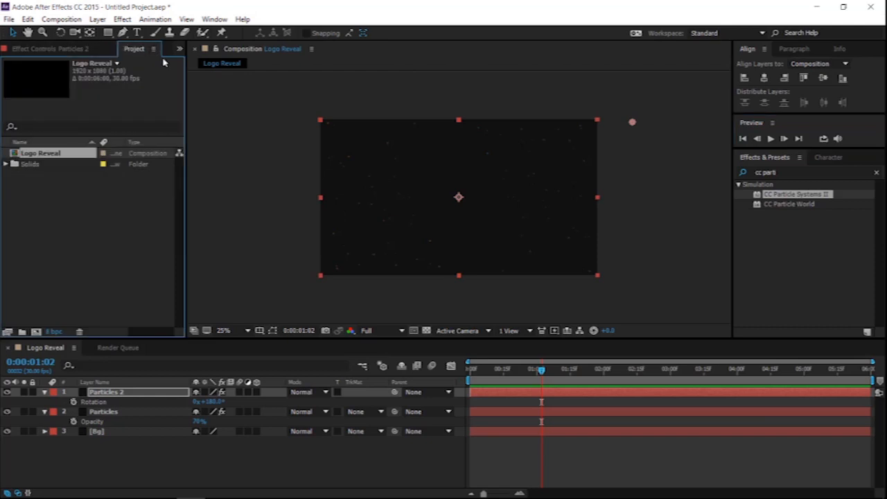
click(8, 19)
mouse_move(156, 181)
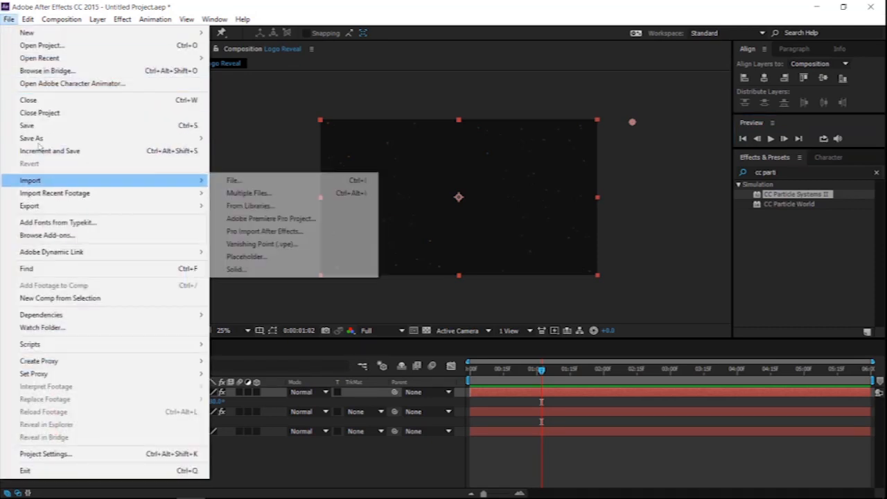
click(237, 182)
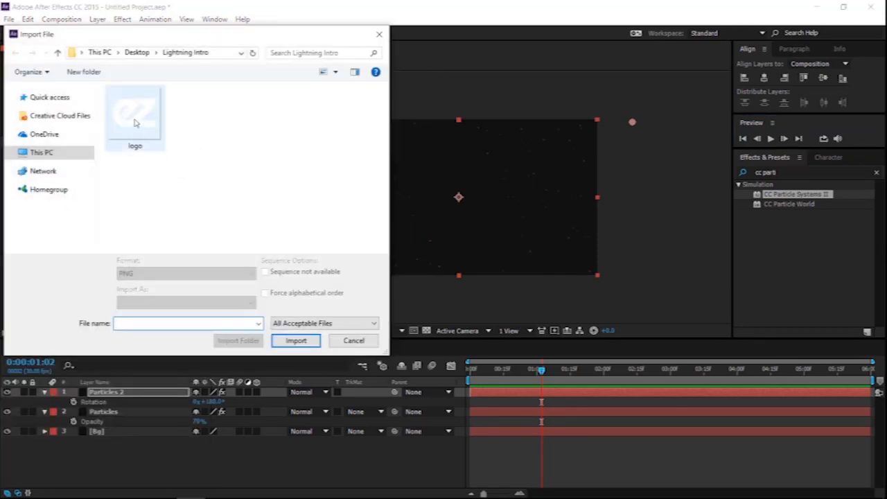
click(109, 100)
click(296, 343)
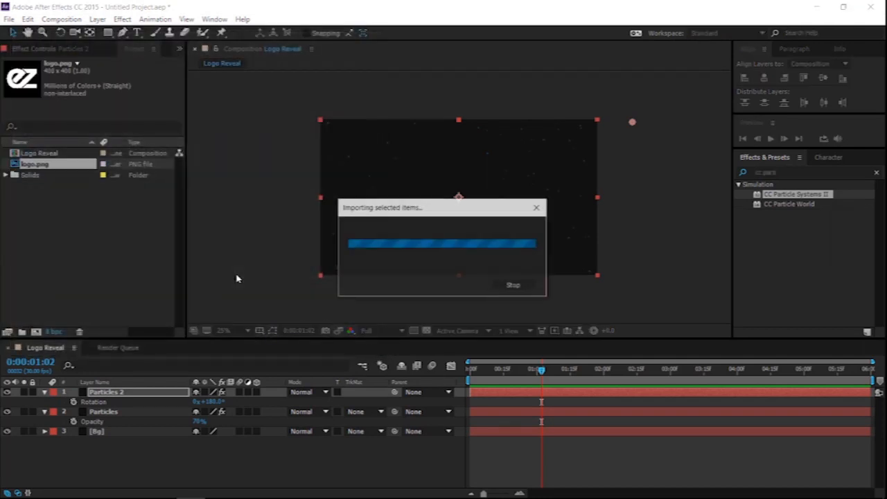
click(80, 226)
Add logo.png to the Logo Reveal composition as the topmost layer and collapse the properties of both particle layers
drag(34, 166, 96, 395)
click(44, 403)
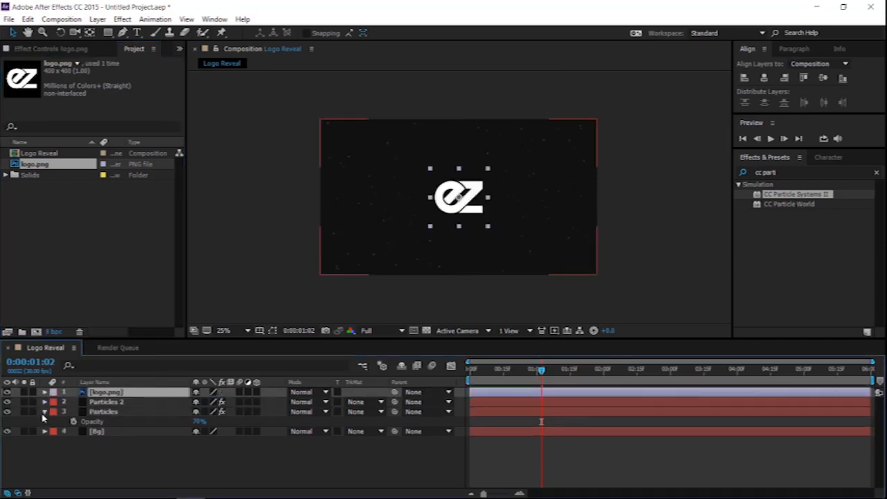
click(44, 411)
Pre-compose the logo.png layer as Logo, moving all attributes into the new composition
right_click(113, 392)
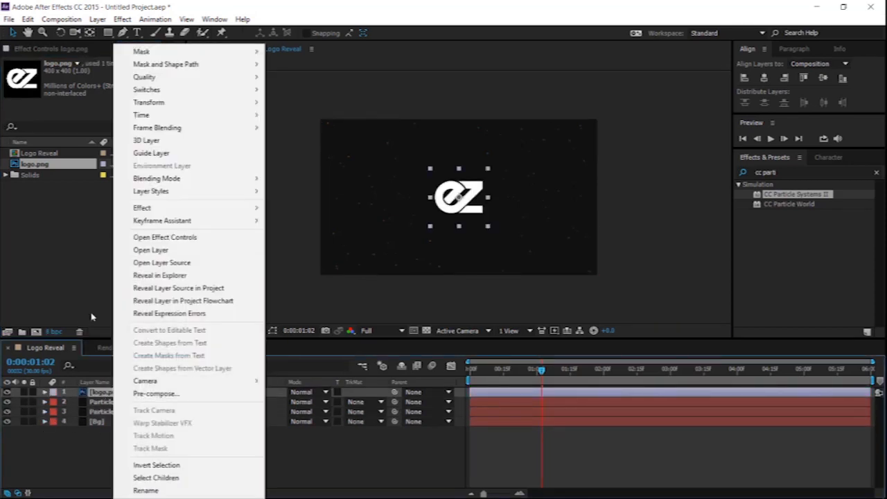
click(156, 393)
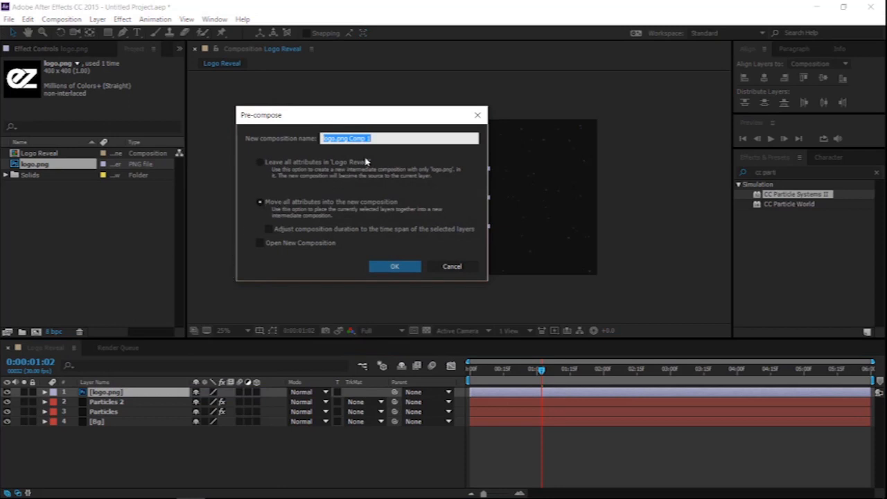
text(Logo)
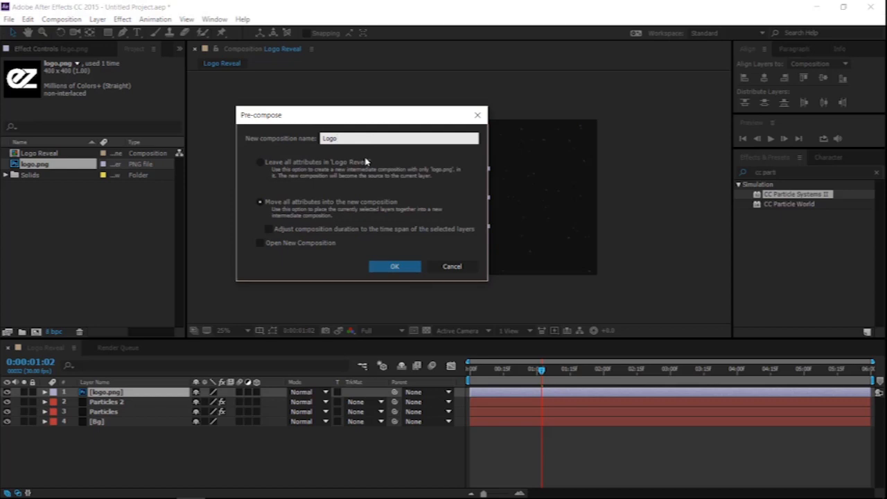
click(408, 267)
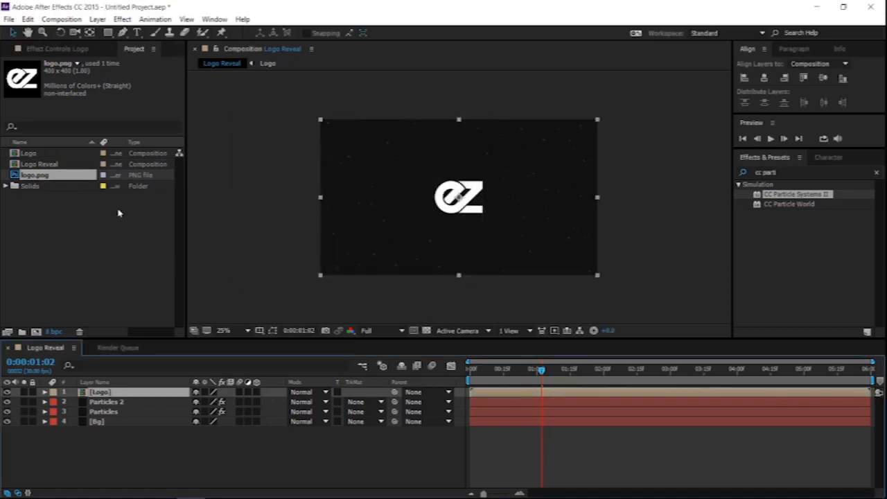
Auto-trace the Logo layer's alpha channel for the current frame, with 1 px tolerance and 50% threshold
click(97, 18)
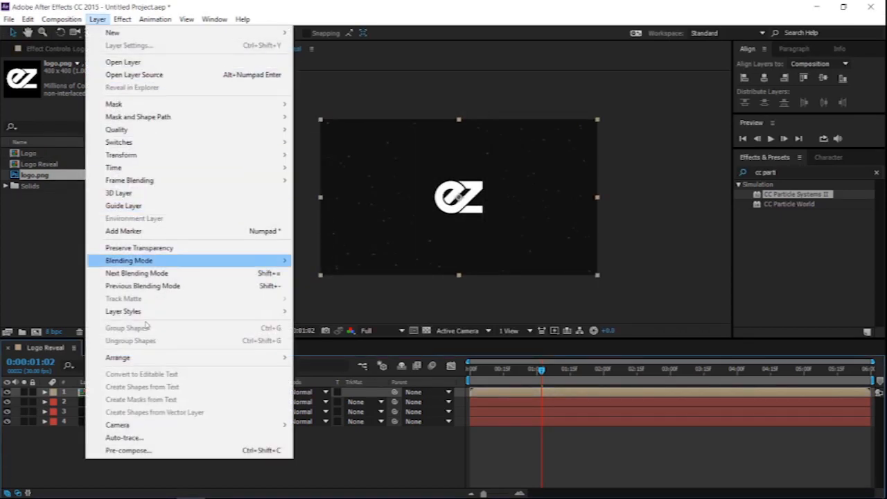
click(155, 437)
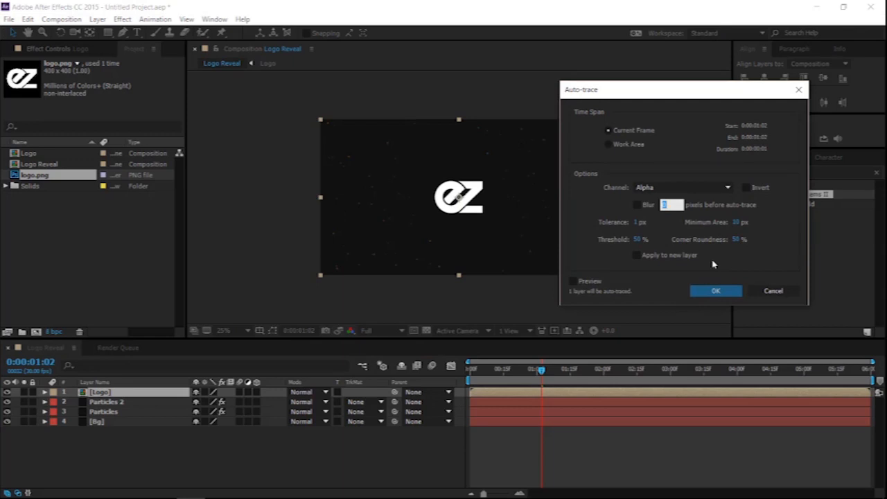
click(721, 294)
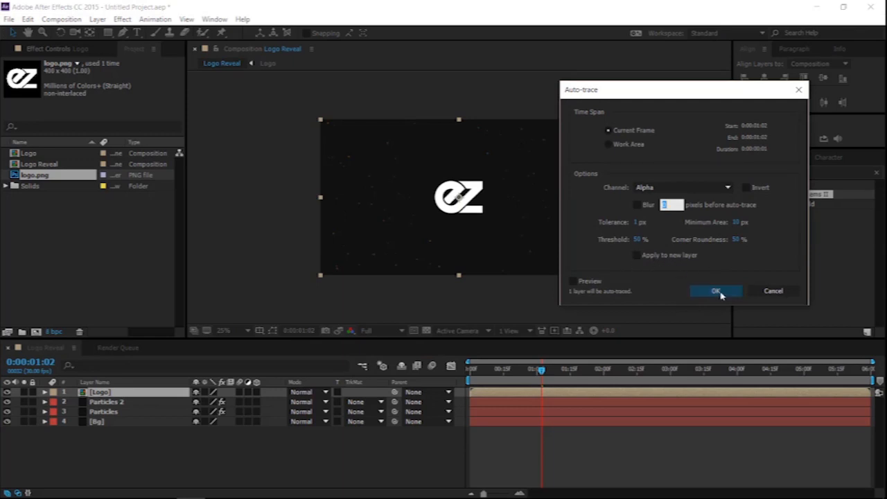
Find the Saber effect and apply it to the Logo layer
click(878, 174)
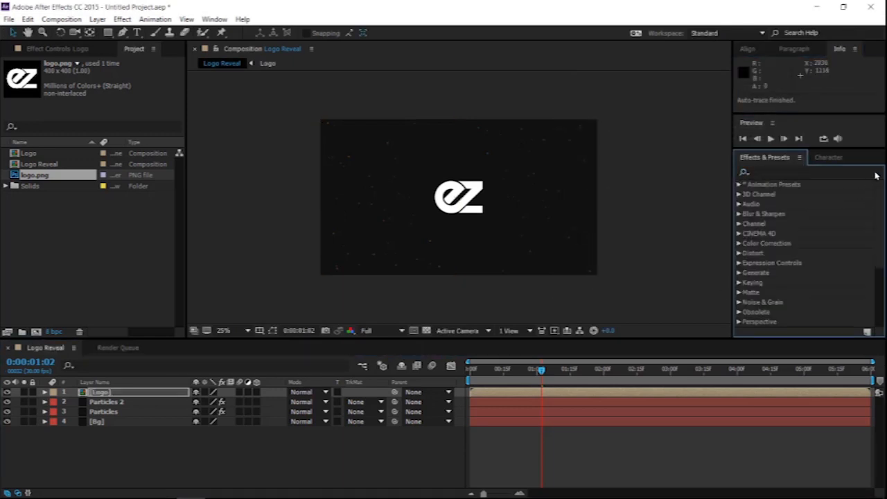
click(803, 173)
text(saber)
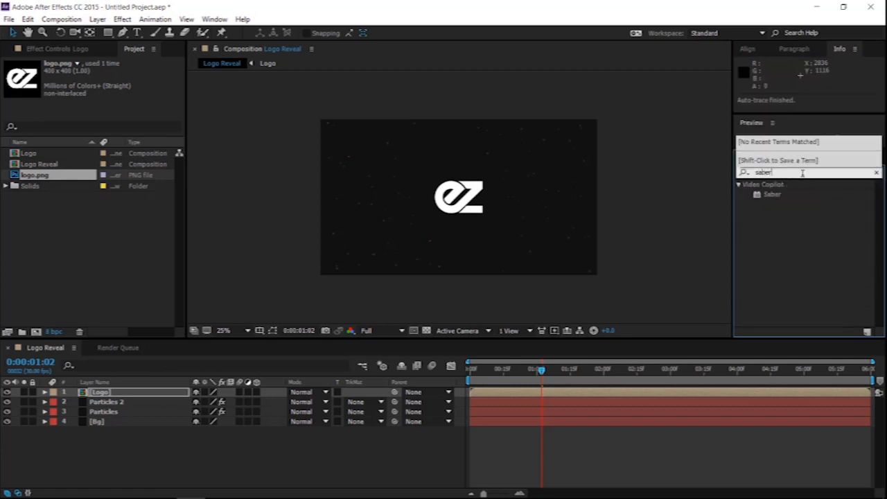
click(770, 196)
drag(614, 159, 111, 393)
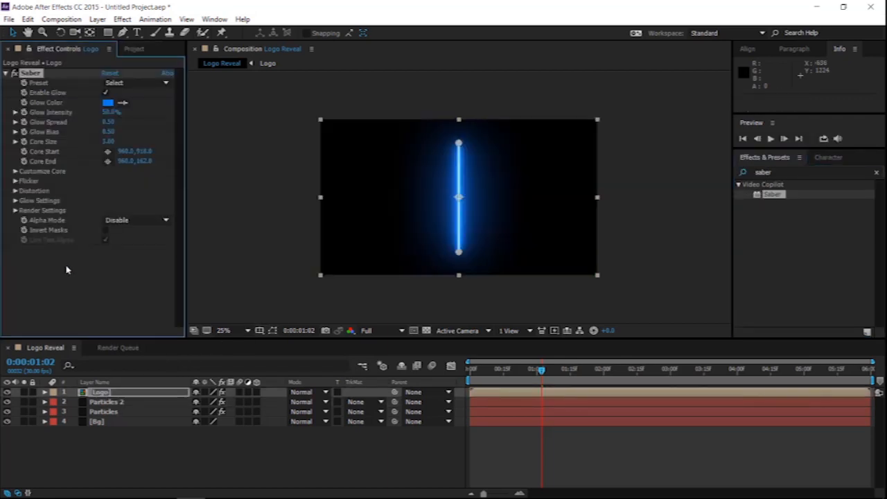
Set Saber's core type to Layer Masks so the glow follows the traced logo outline
click(15, 171)
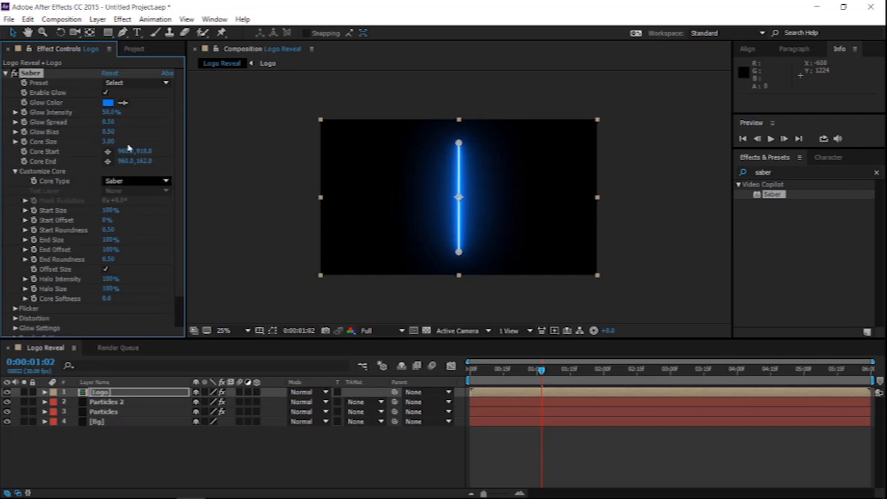
click(137, 180)
click(140, 206)
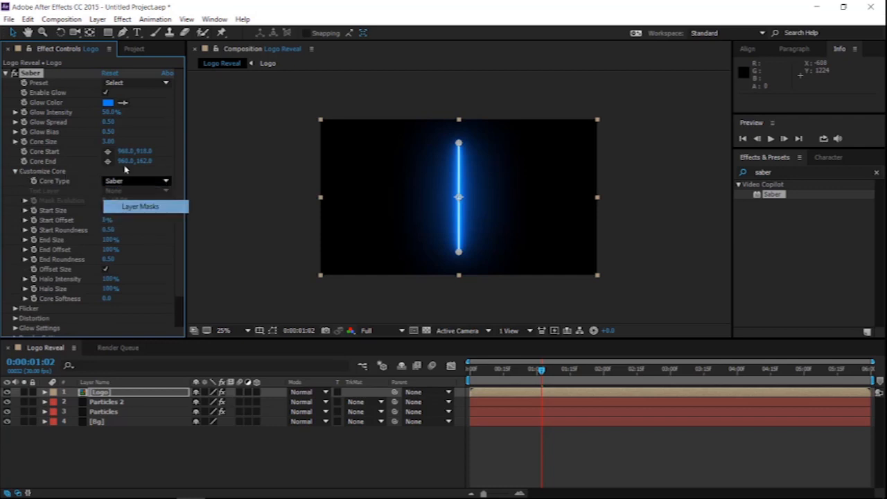
Fit the composition in the viewer and apply the Arc Reactor preset to the Saber effect
click(228, 330)
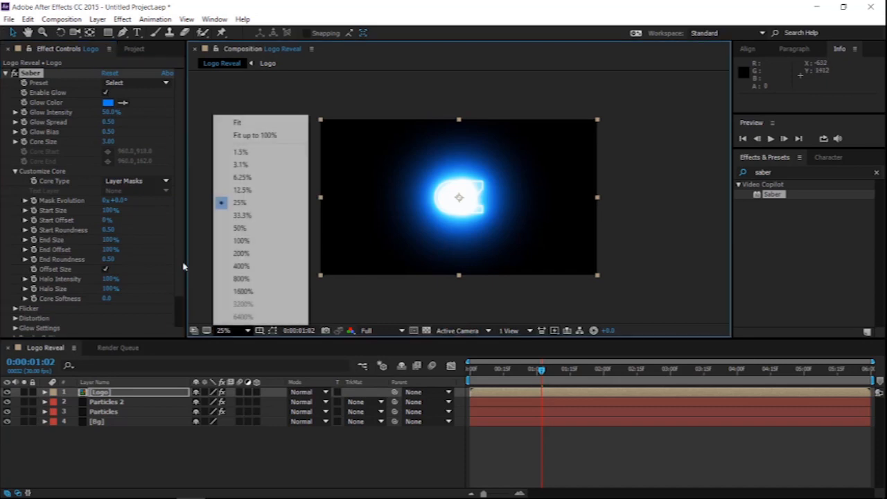
click(237, 124)
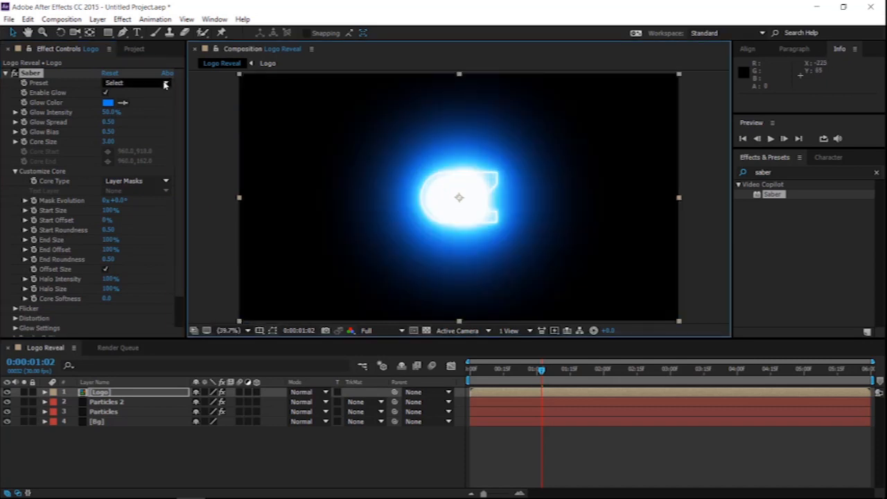
click(165, 83)
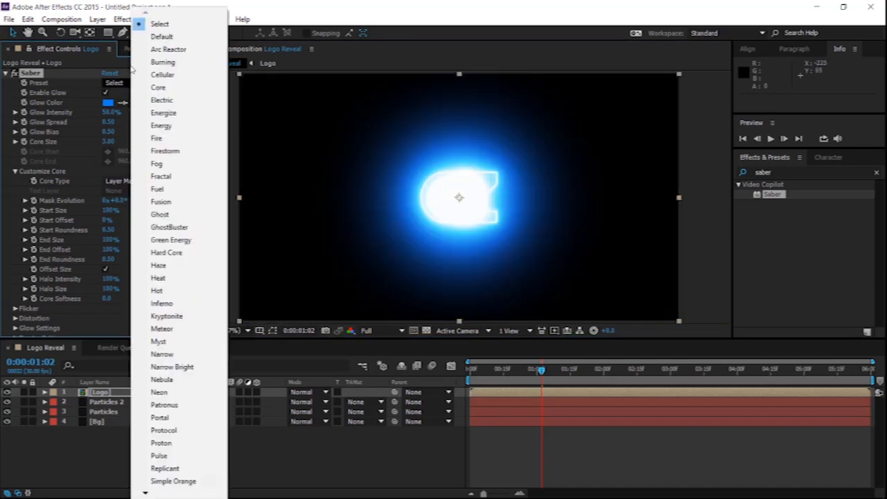
click(138, 47)
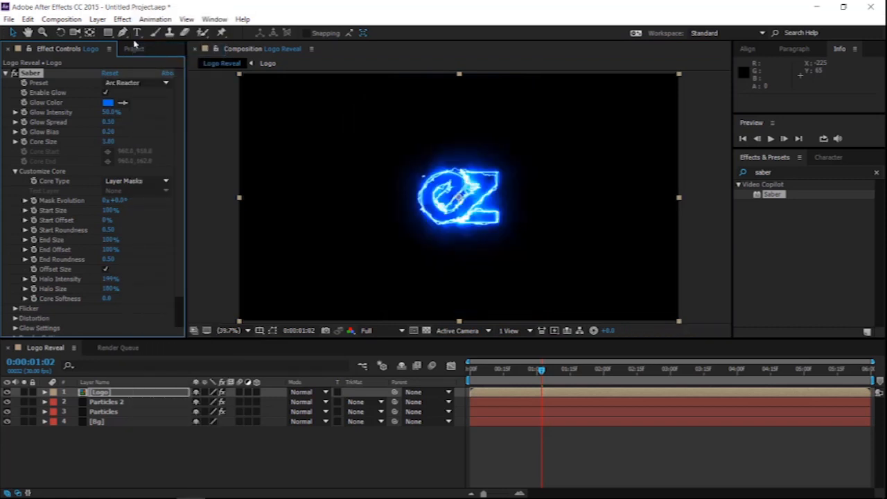
Set Saber's End Offset to 0% and keyframe it at 0:00:00:00
click(111, 249)
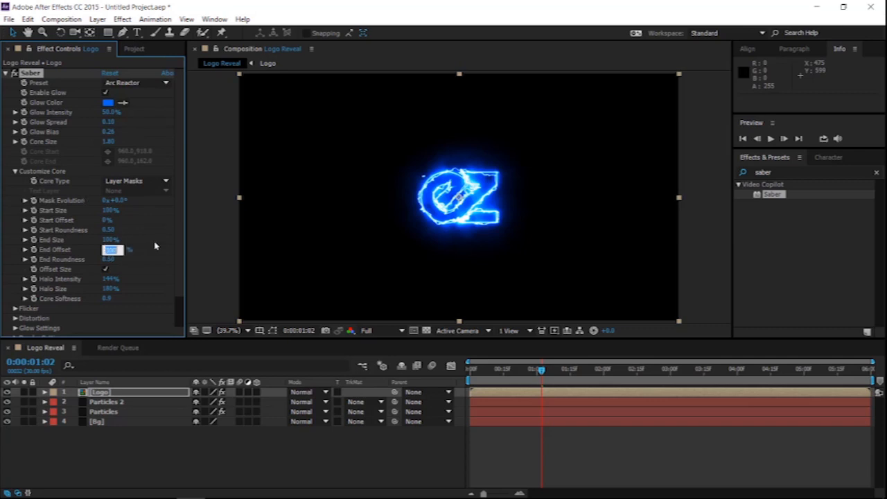
text(0)
key(Return)
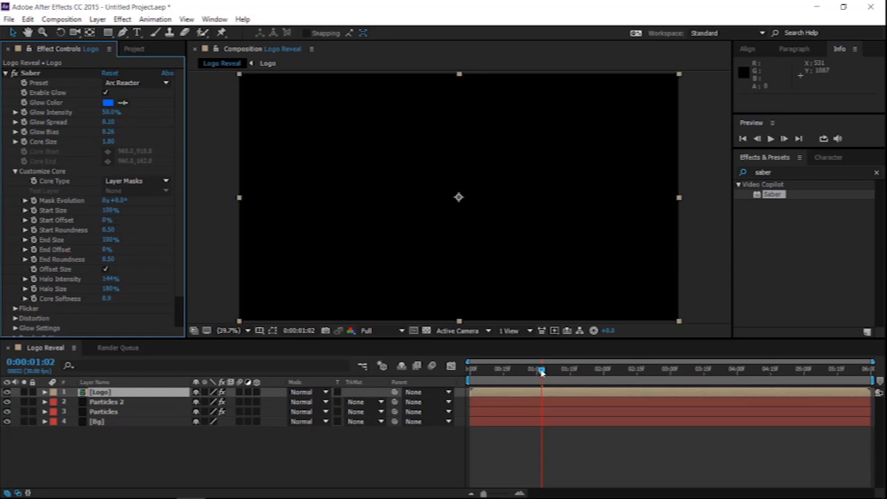
drag(542, 373, 484, 373)
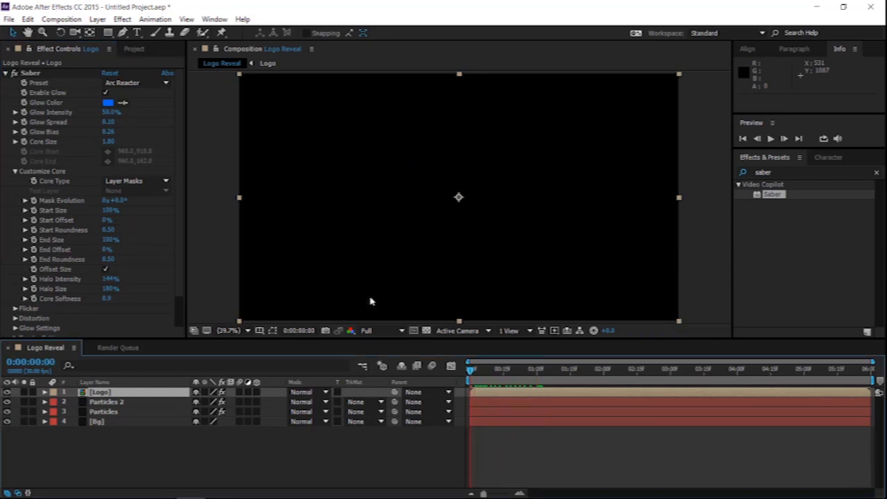
click(32, 251)
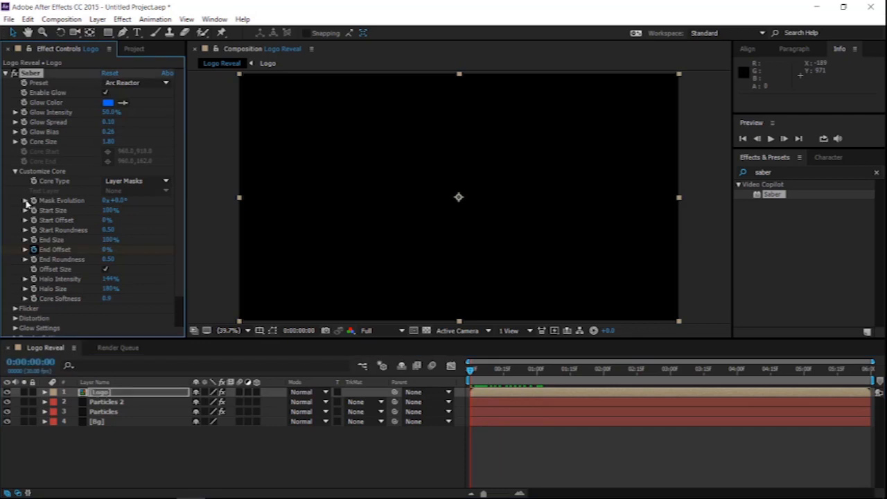
Keyframe Saber's End Offset at 50% at 0:00:02:00
click(603, 374)
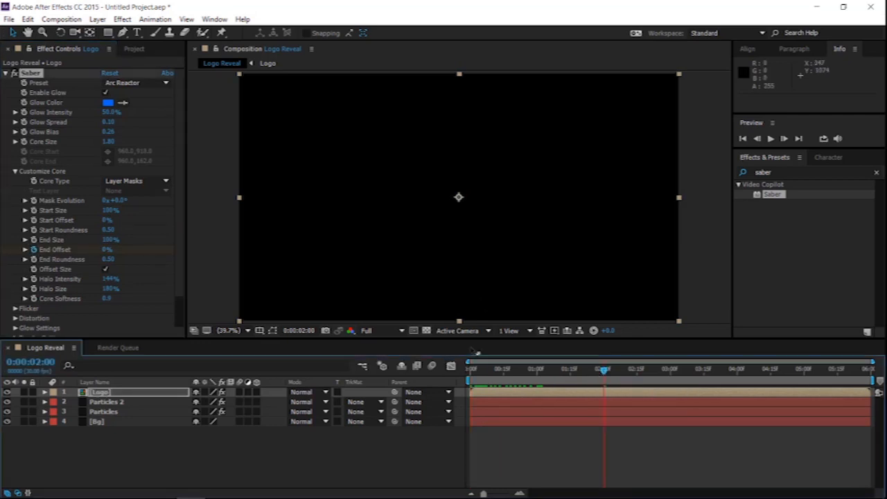
click(106, 250)
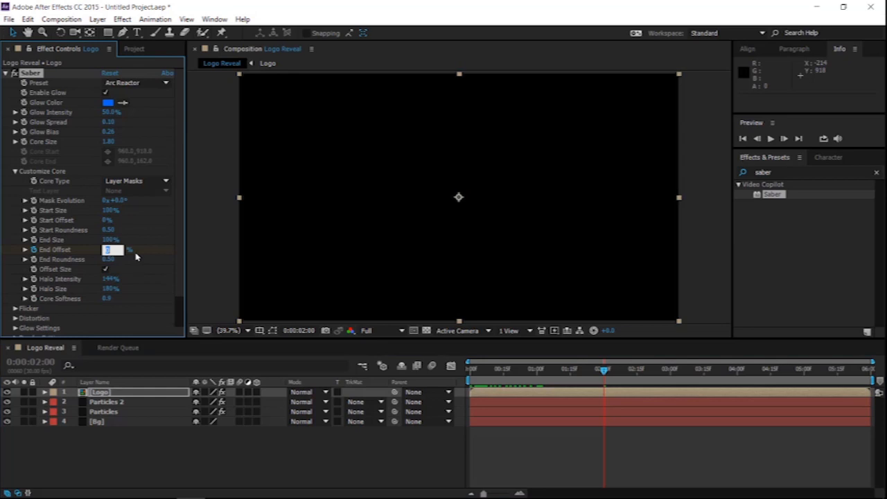
text(50)
key(Return)
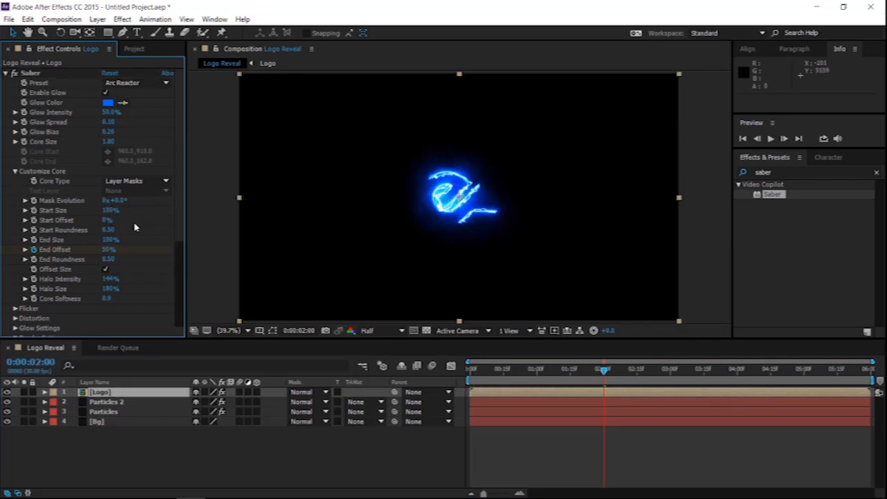
Set the Composite Settings of the logo layer's Saber effect to Transparent so the particles show through
scroll(180, 254, down, 3)
scroll(180, 253, down, 3)
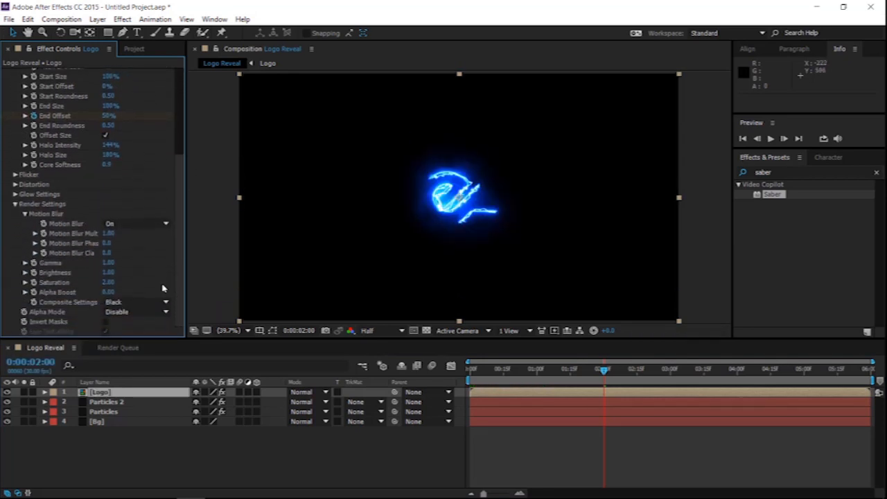
click(115, 302)
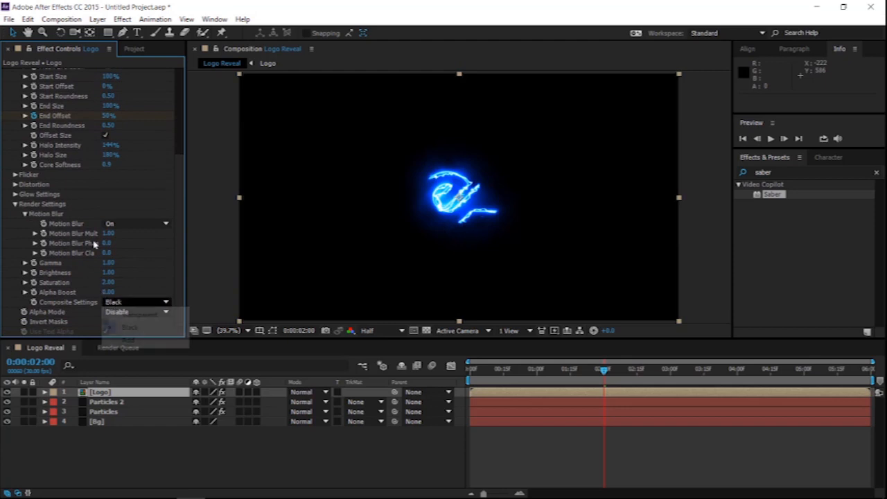
click(131, 316)
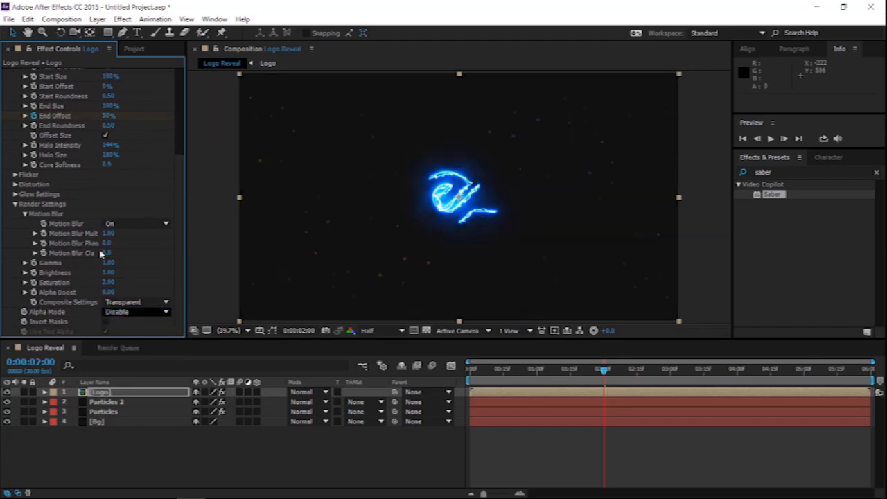
Change Saber's glow color to orange FF8400
scroll(182, 263, up, 8)
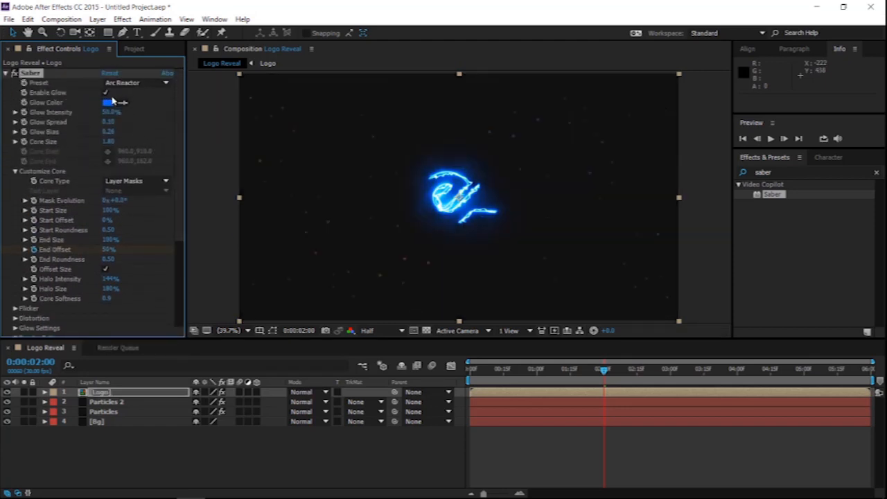
click(107, 102)
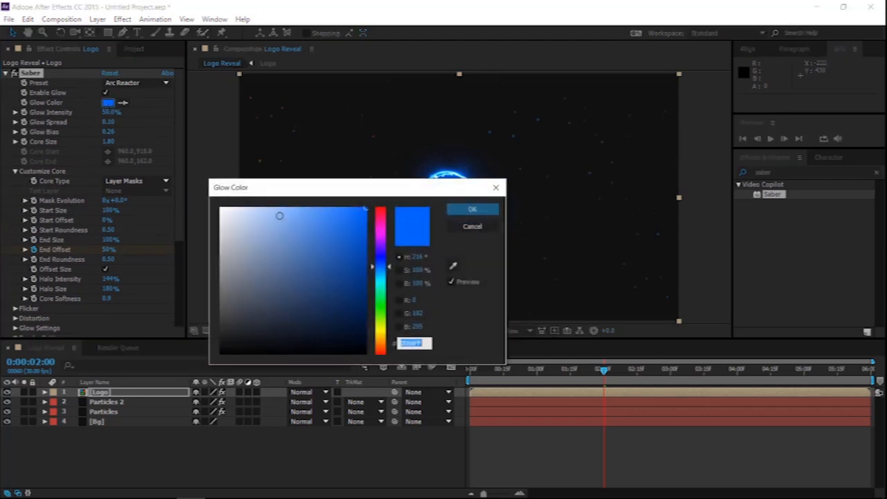
click(381, 342)
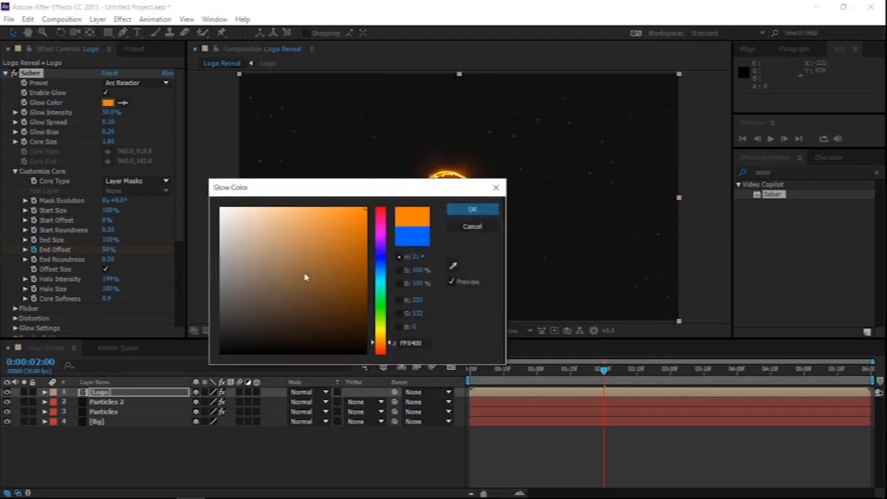
click(473, 210)
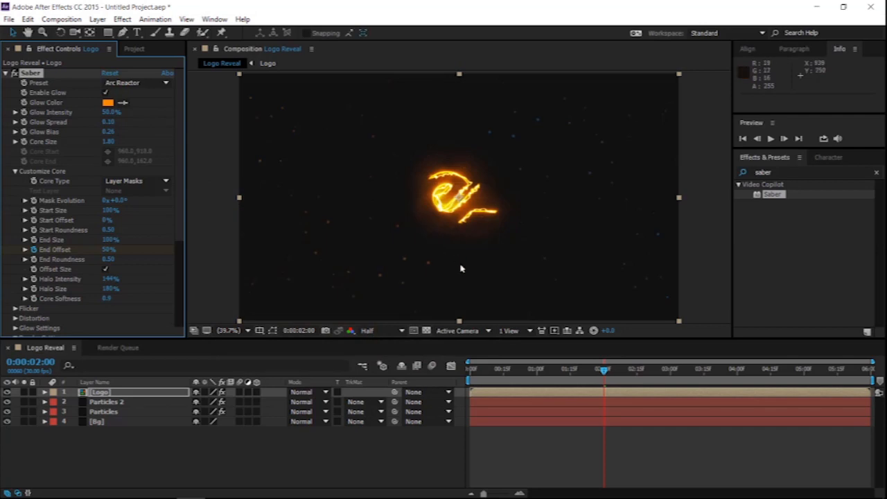
Duplicate the Logo layer and apply the Kryptonite preset to the copy's Saber effect
click(130, 396)
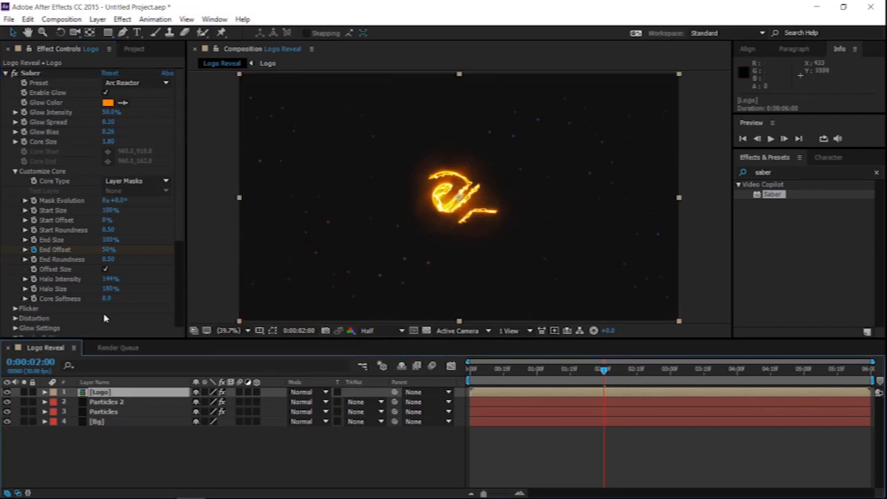
key(ctrl+d)
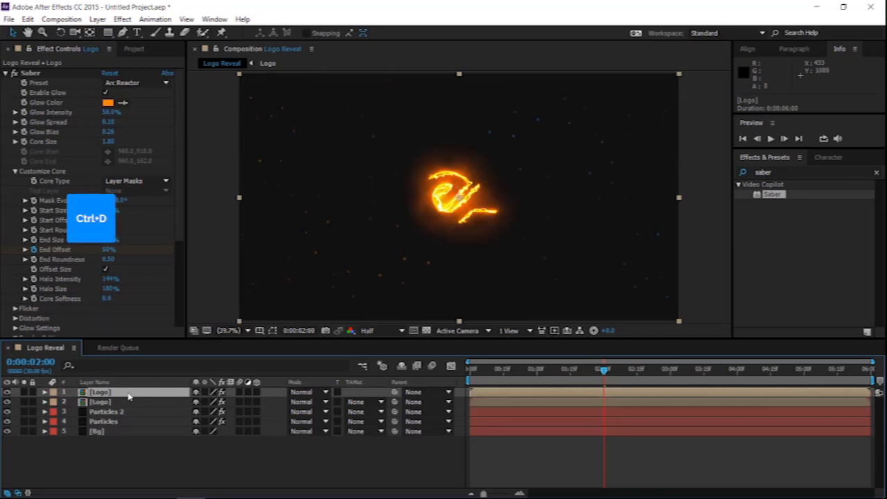
click(132, 83)
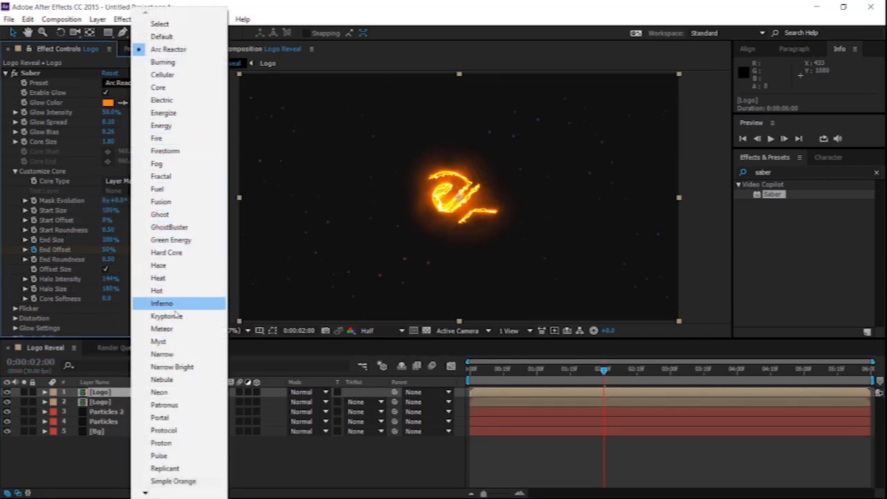
key(Return)
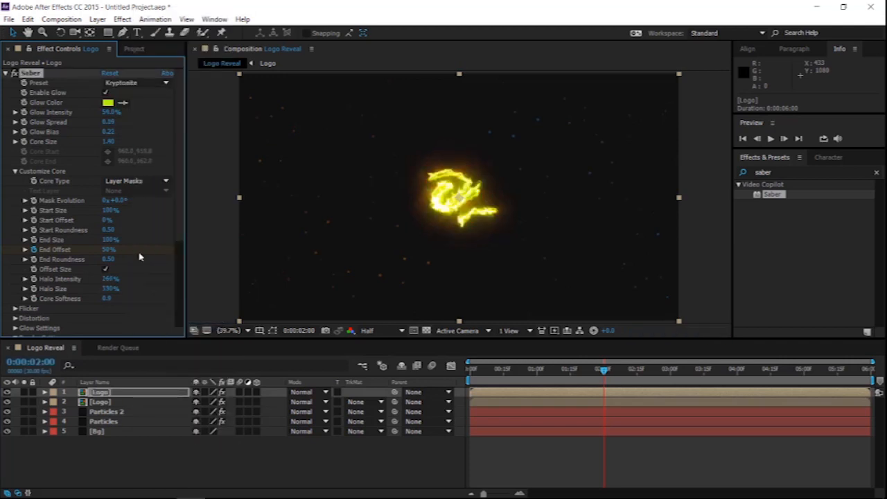
Set the duplicate's Saber mask evolution to 180° and its glow color to blue 0084FF
click(119, 200)
key(Return)
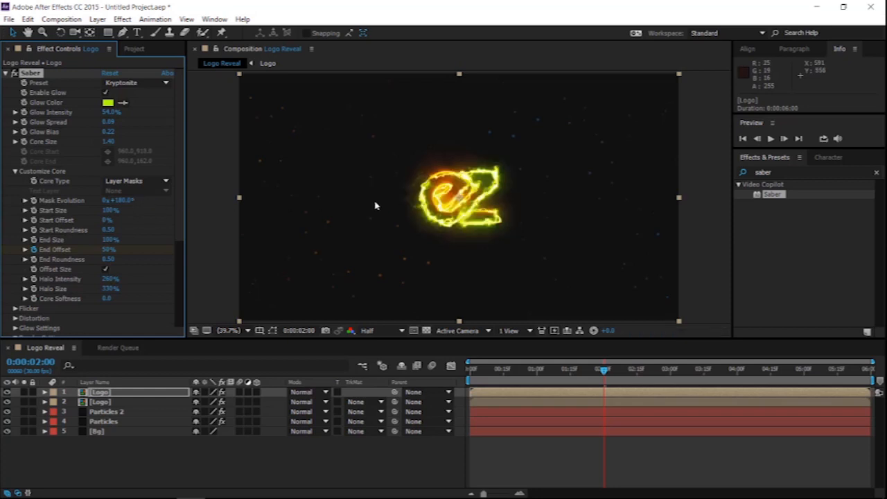
click(108, 102)
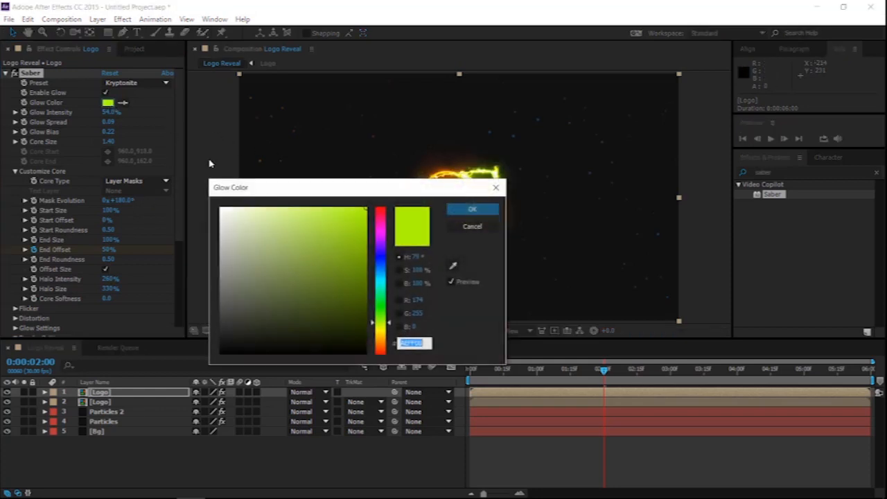
click(380, 270)
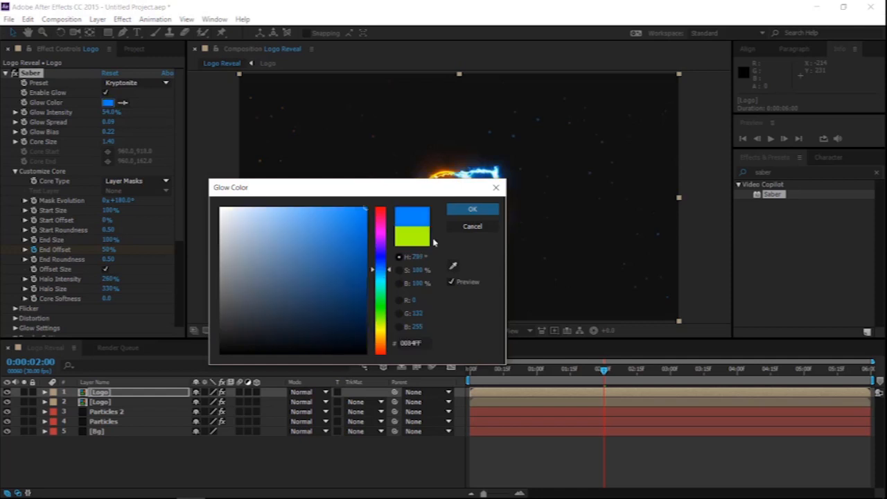
click(472, 209)
Set the core distortion amount of the blue Saber glow to 5
scroll(180, 240, down, 5)
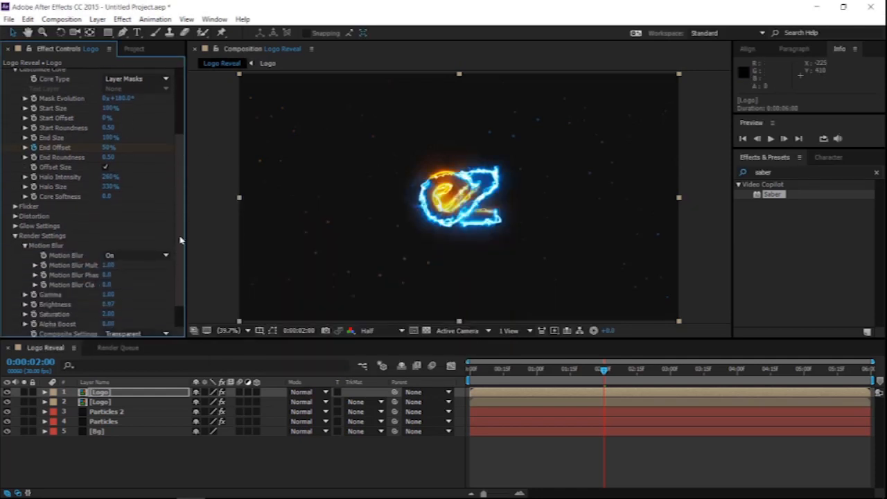
scroll(179, 240, down, 1)
click(16, 207)
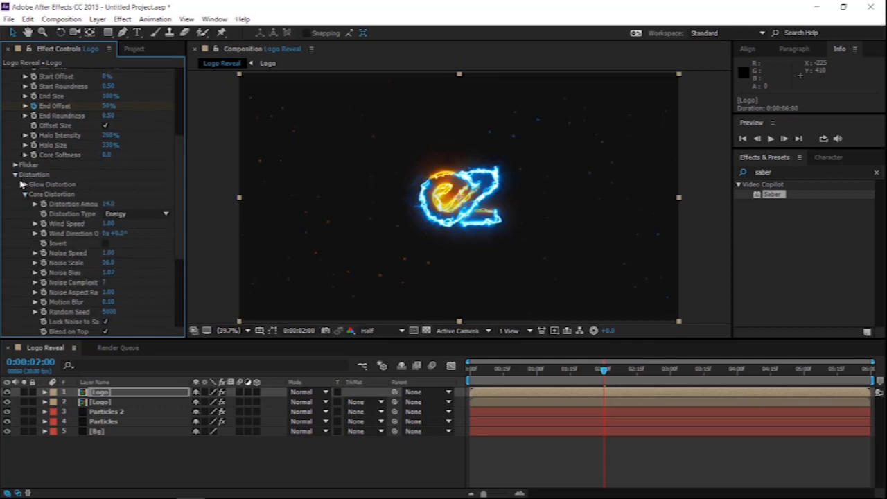
click(108, 204)
text(5)
key(Return)
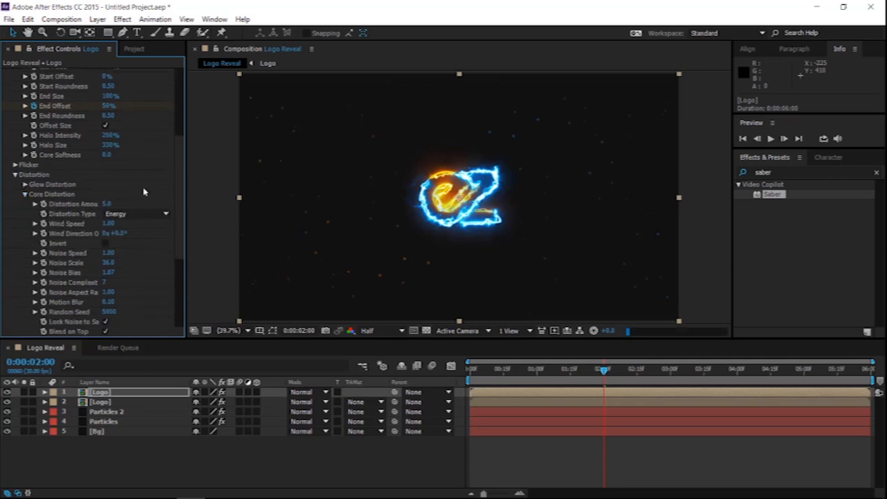
Set the blue Saber glow's core size to 1 and play back the logo animation
scroll(139, 192, down, 1)
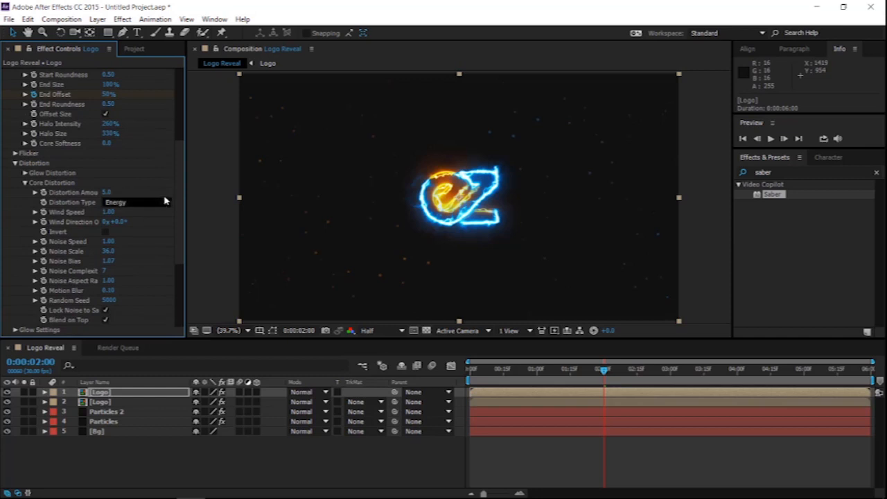
scroll(178, 179, up, 3)
scroll(177, 179, up, 5)
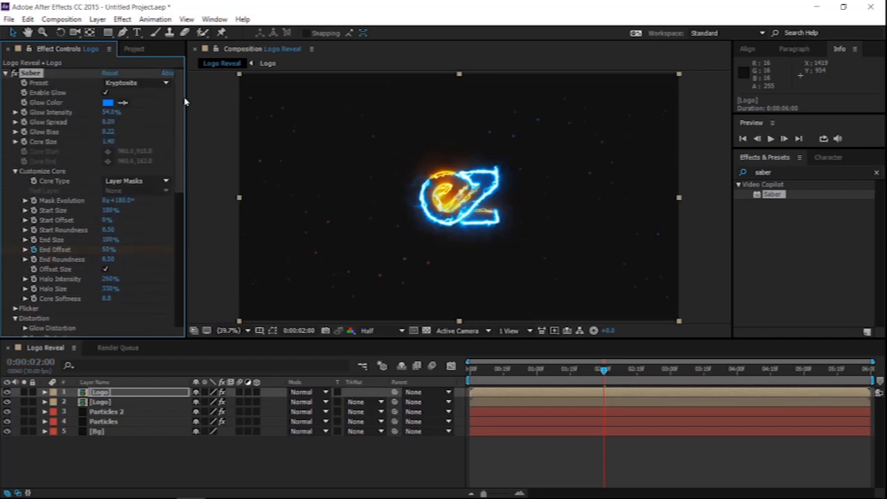
click(109, 142)
text(1)
key(Return)
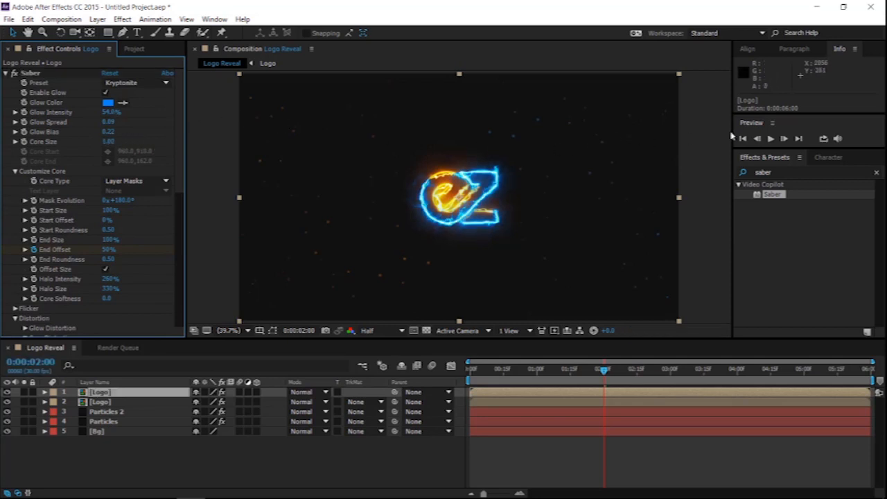
click(770, 138)
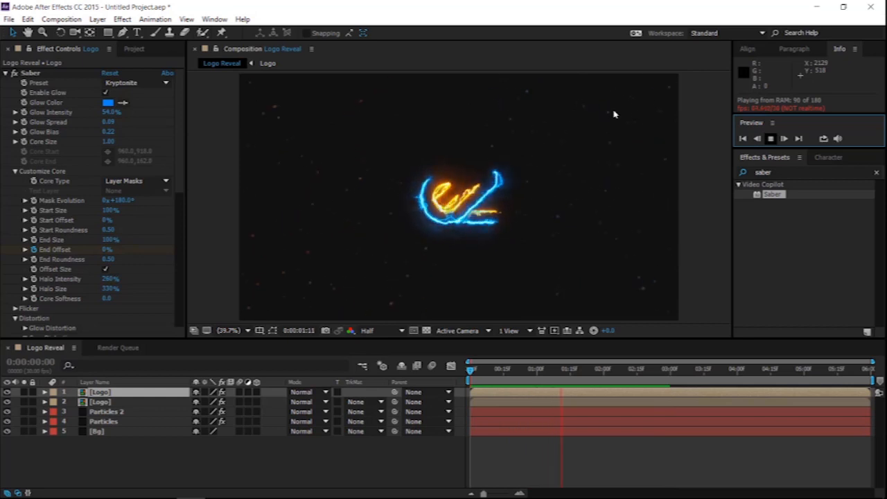
key(space)
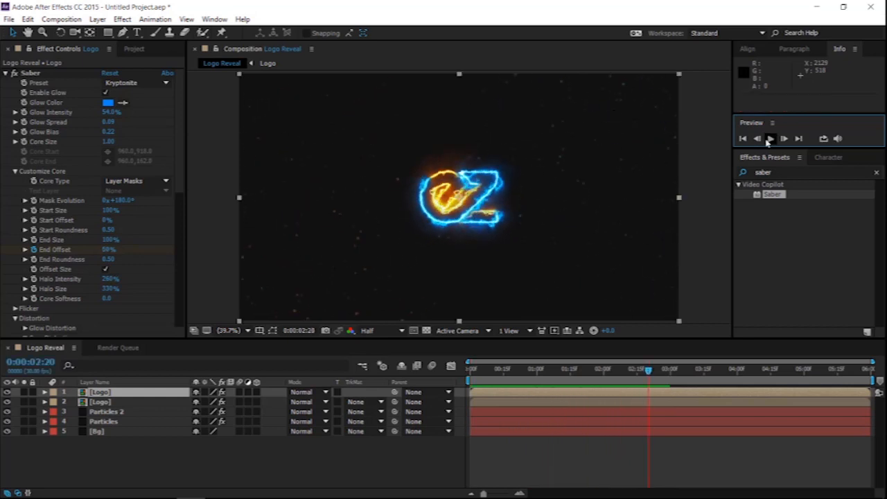
Duplicate the top Logo layer and delete the Saber effect from the new copy
click(93, 393)
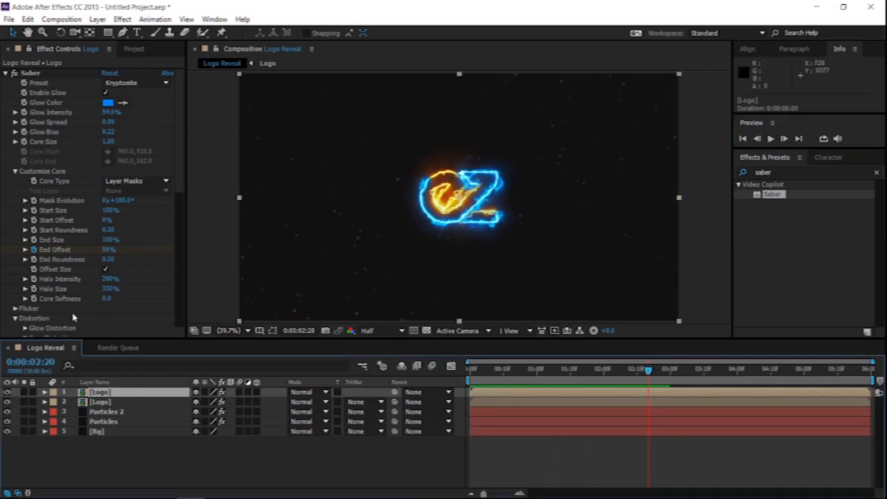
key(ctrl+d)
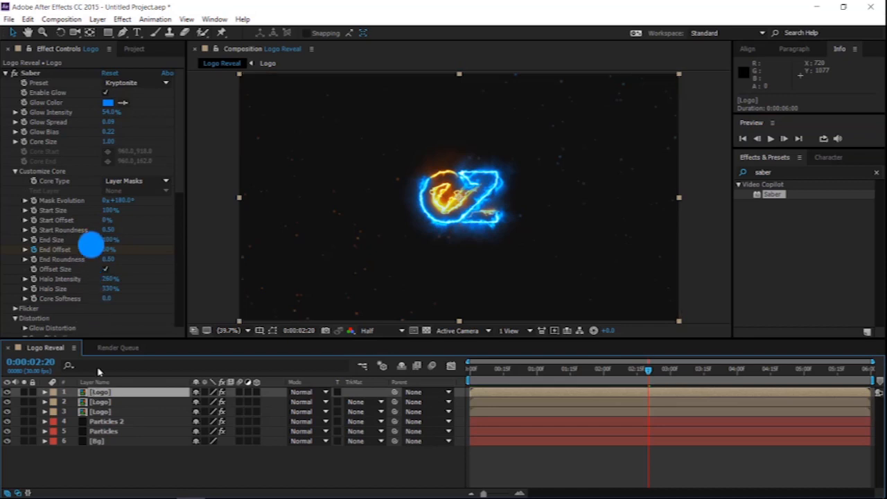
click(28, 73)
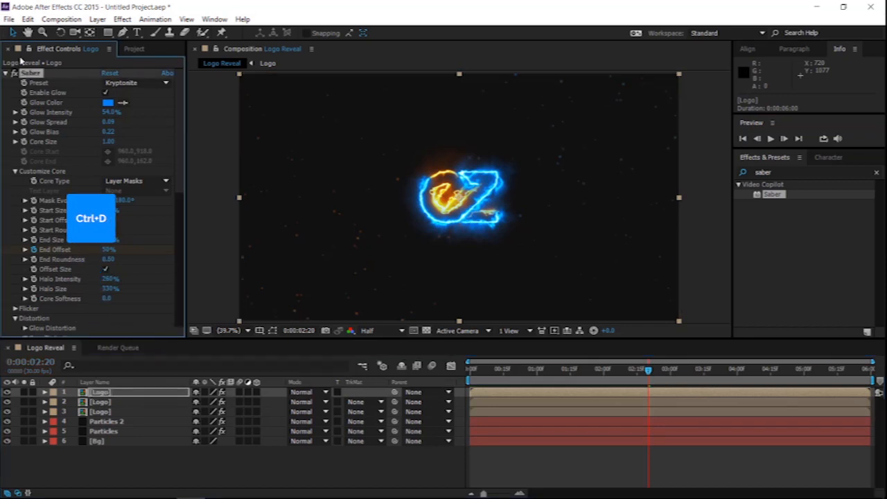
key(Delete)
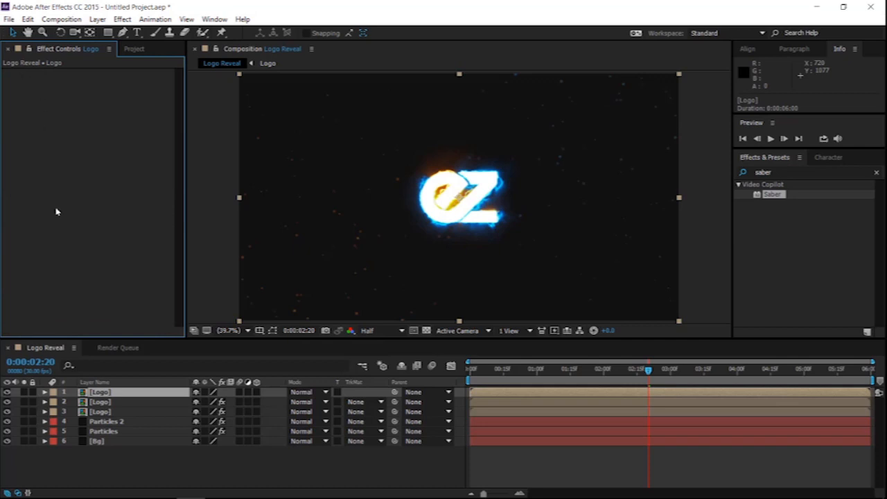
key(t)
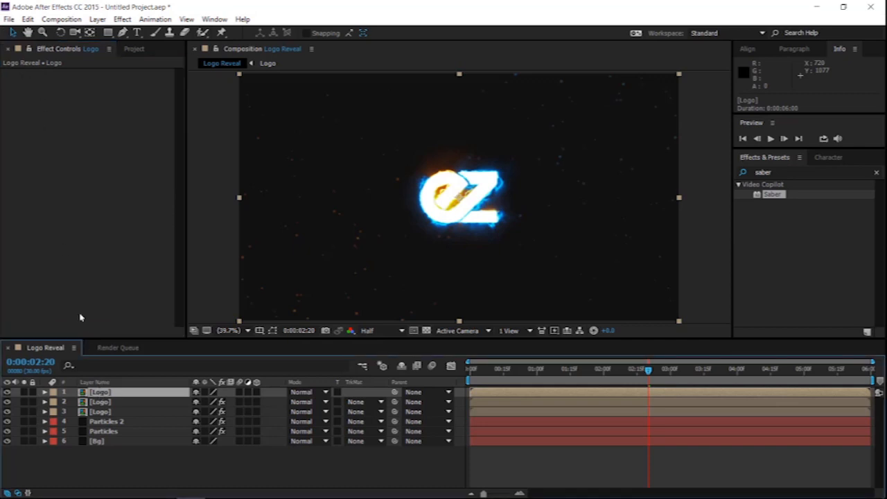
Apply the Gradient Ramp effect to the top Logo layer
click(122, 19)
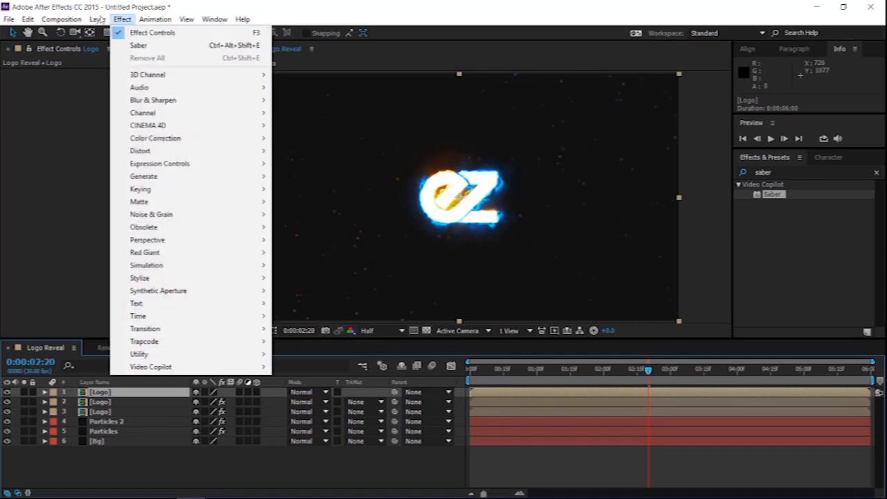
mouse_move(149, 176)
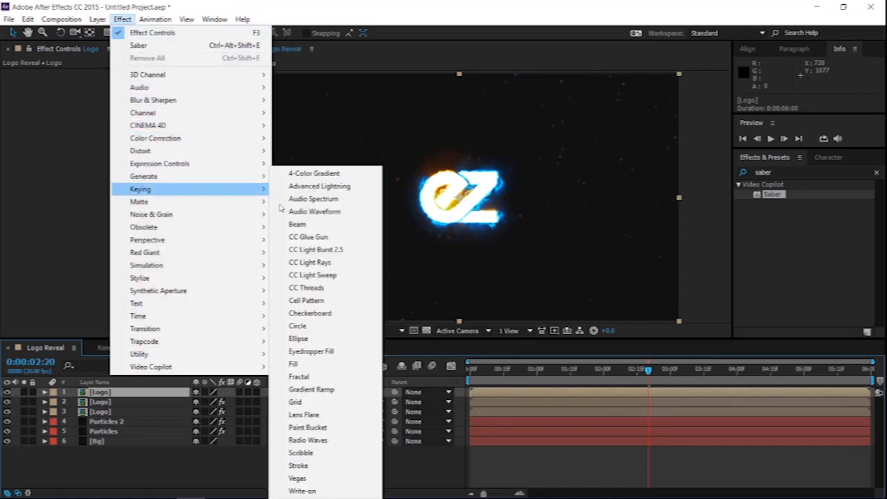
click(309, 389)
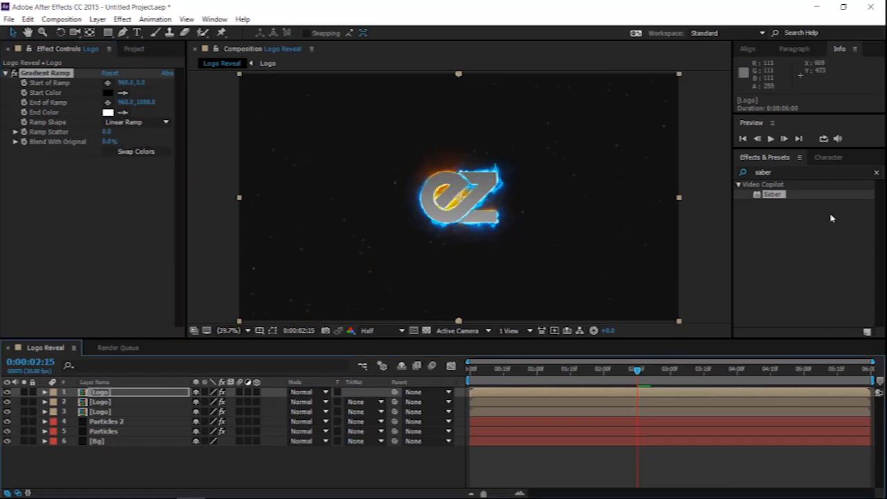
Find the Venetian Blinds transition effect and apply it to the top Logo layer
click(793, 170)
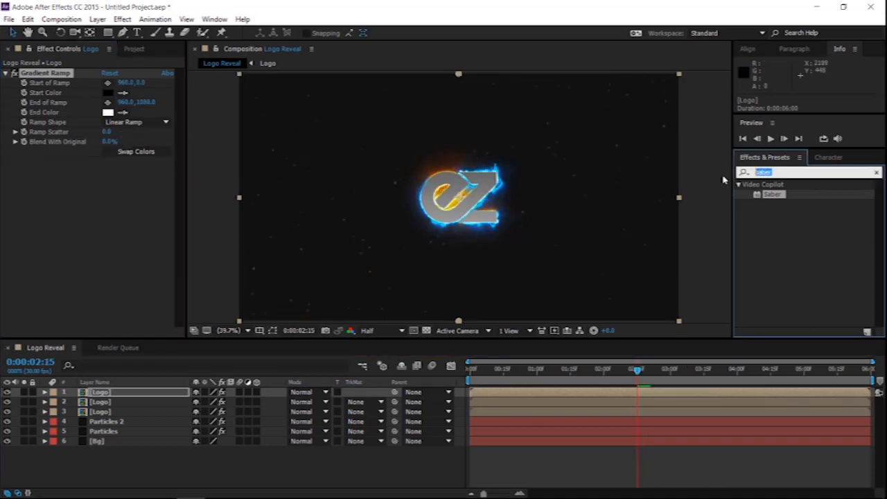
text(vene)
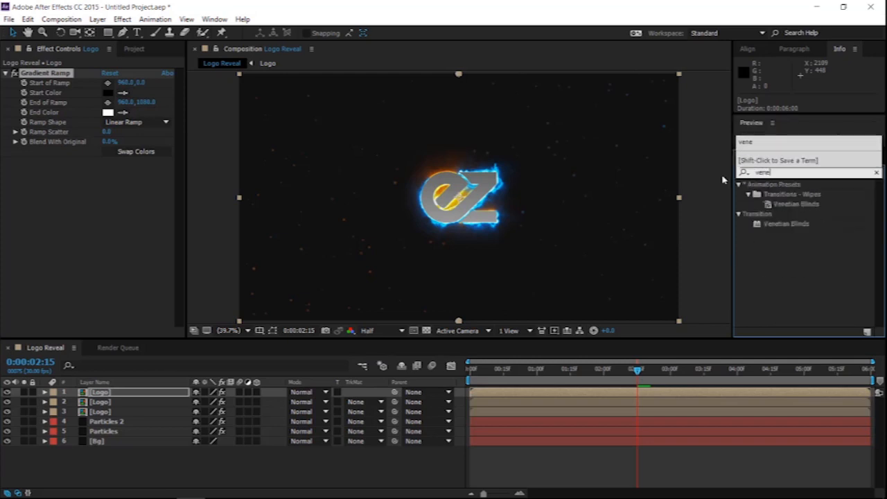
drag(780, 223, 141, 392)
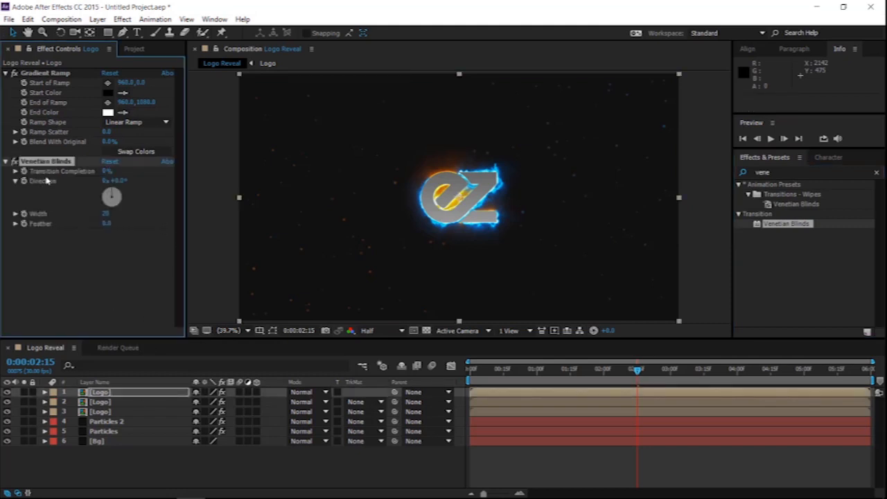
Set the Venetian Blinds width to 10 and its direction to 45°
click(106, 215)
click(88, 194)
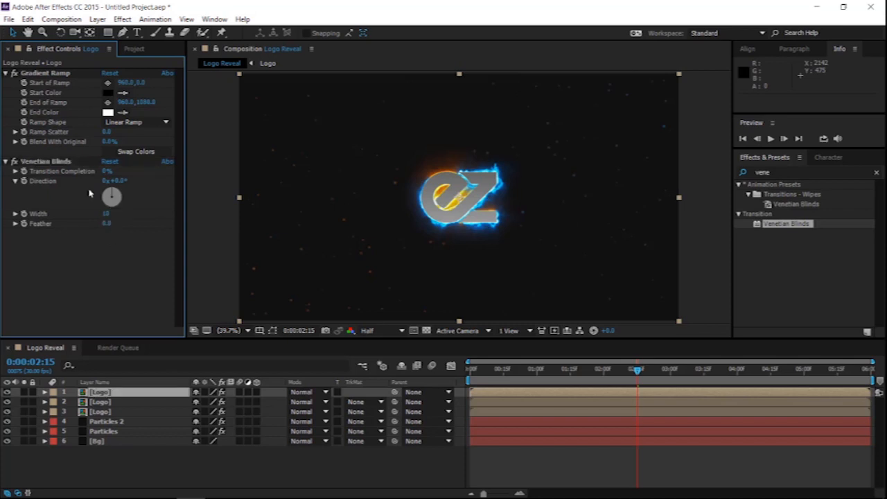
click(120, 181)
text(45)
key(Return)
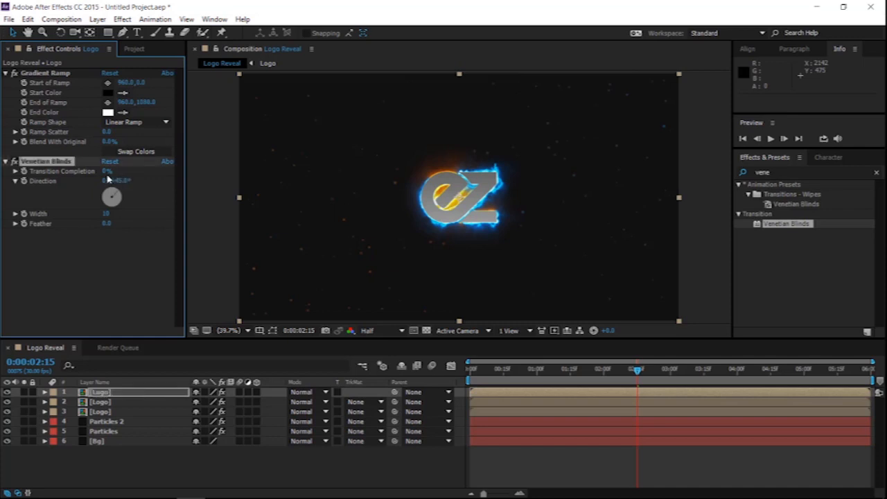
Keyframe the top Logo layer's Venetian Blinds Transition Completion from 100% at 0:00:02:00 to 0% at 0:00:03:00
drag(106, 172, 190, 169)
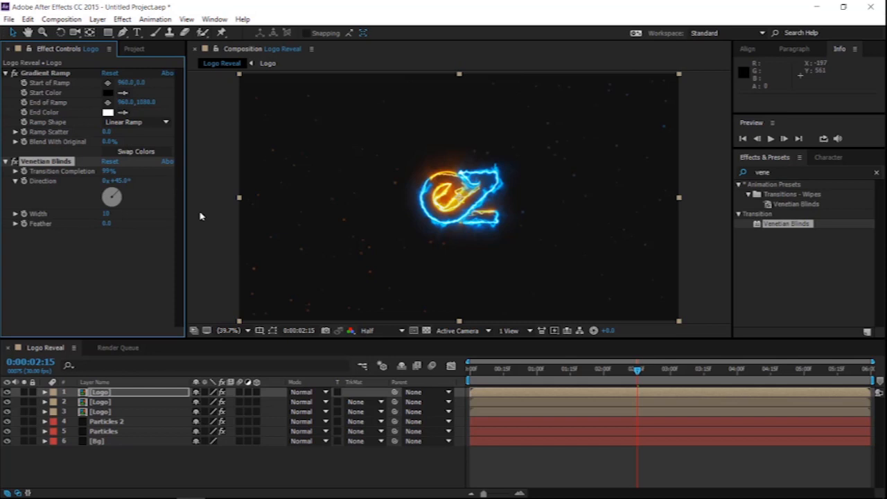
click(605, 372)
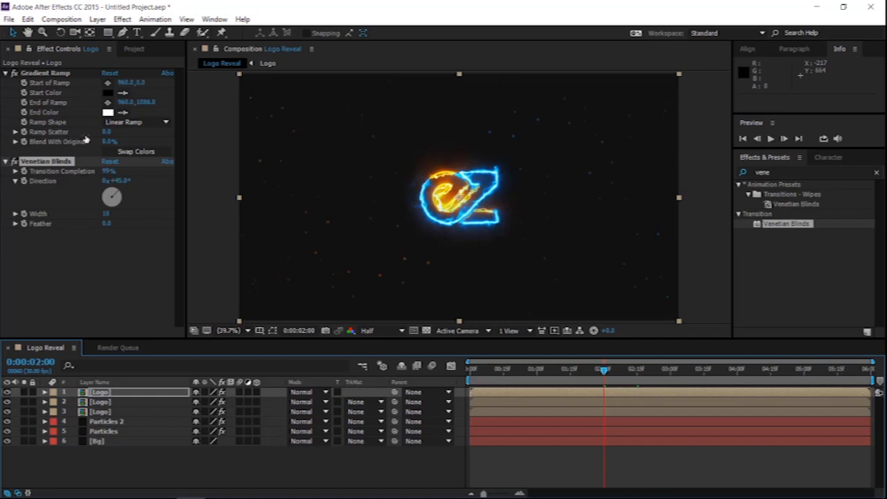
drag(109, 171, 118, 172)
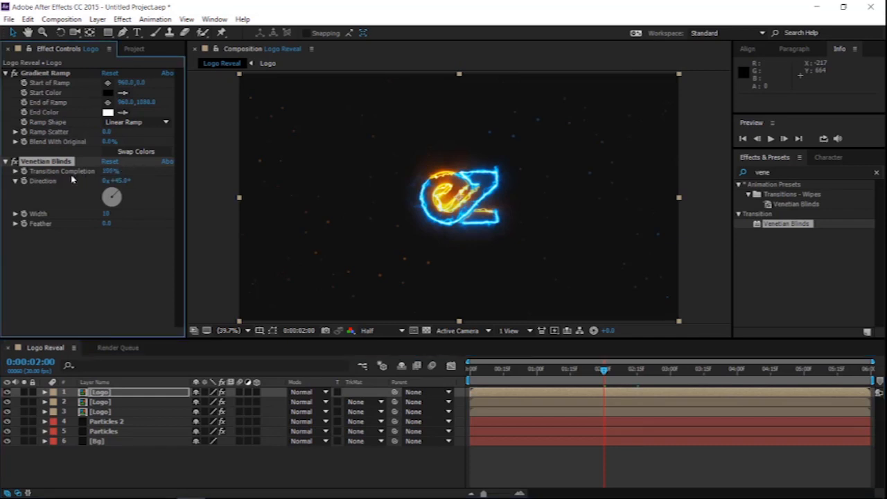
click(671, 375)
click(111, 171)
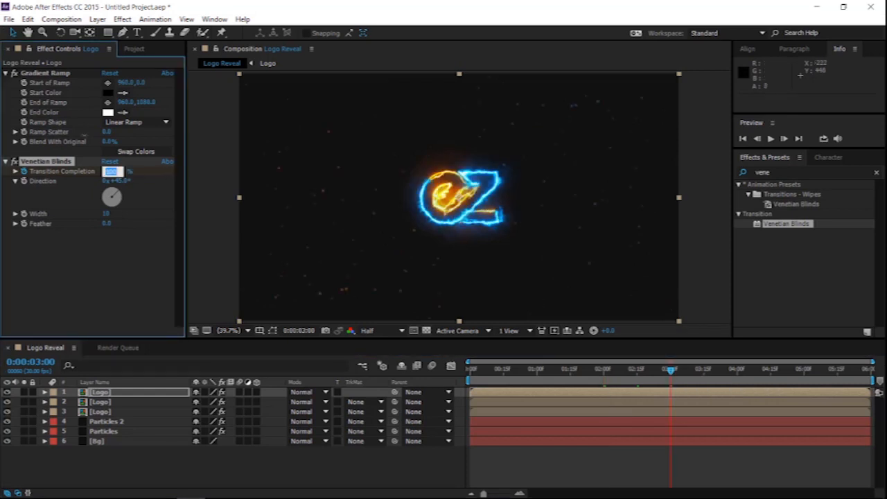
text(0)
key(Return)
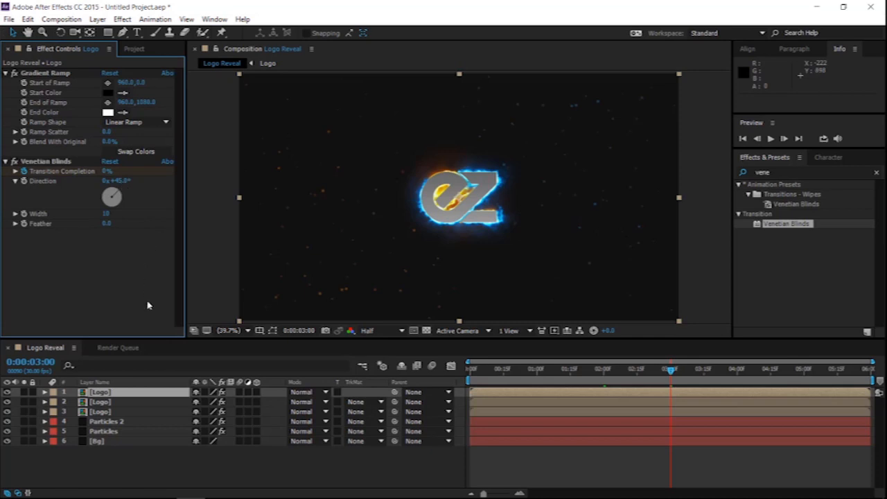
Add a Saber Core Size keyframe at 0:00:02:00 on both the orange and the blue Logo layers
click(104, 412)
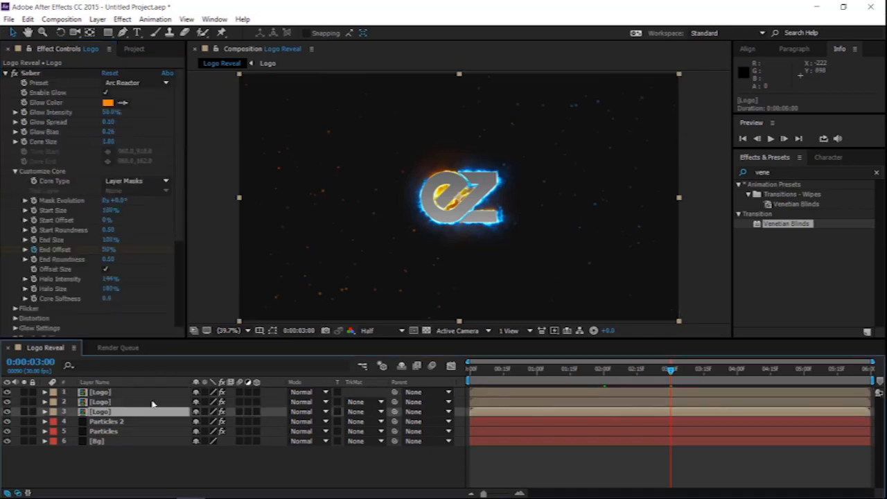
click(603, 378)
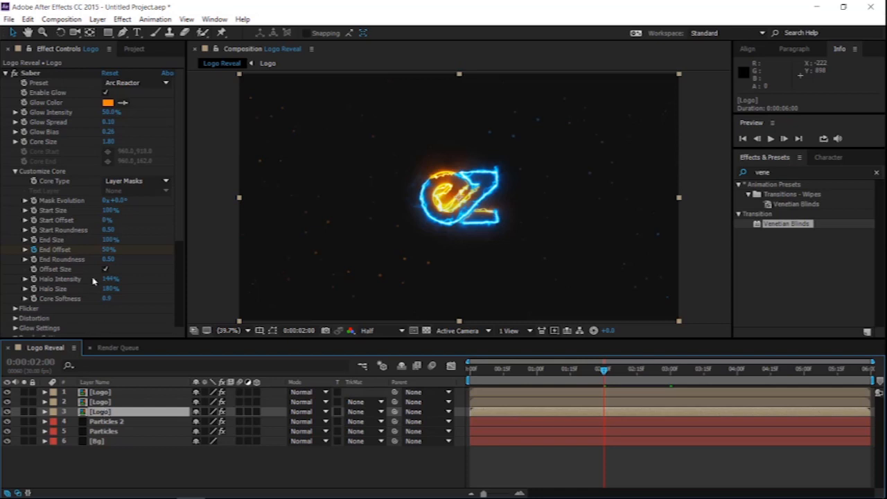
click(23, 141)
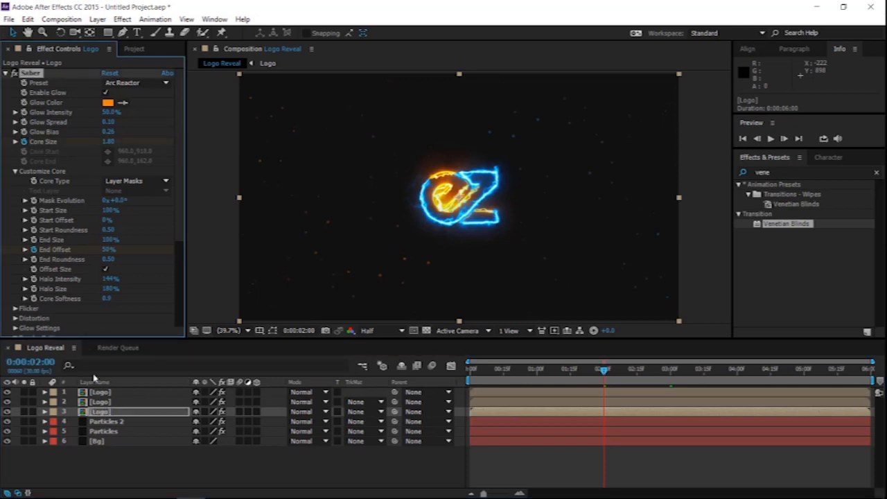
key(ctrl+Up)
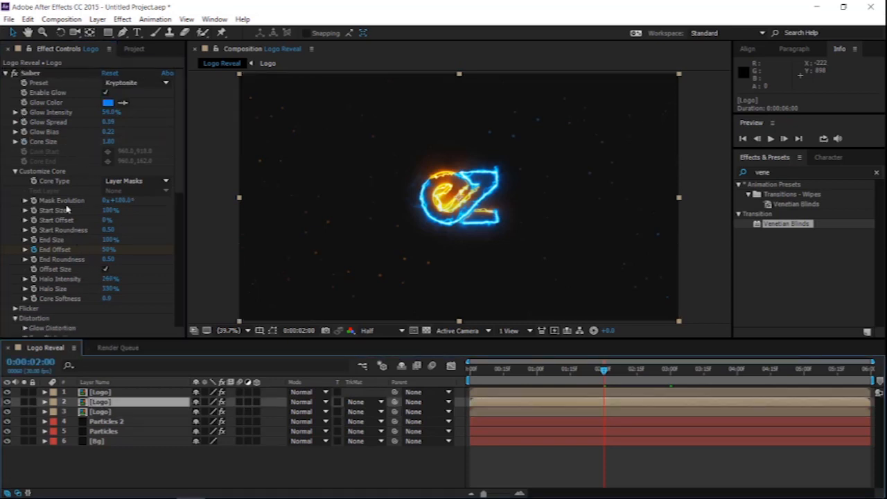
click(24, 142)
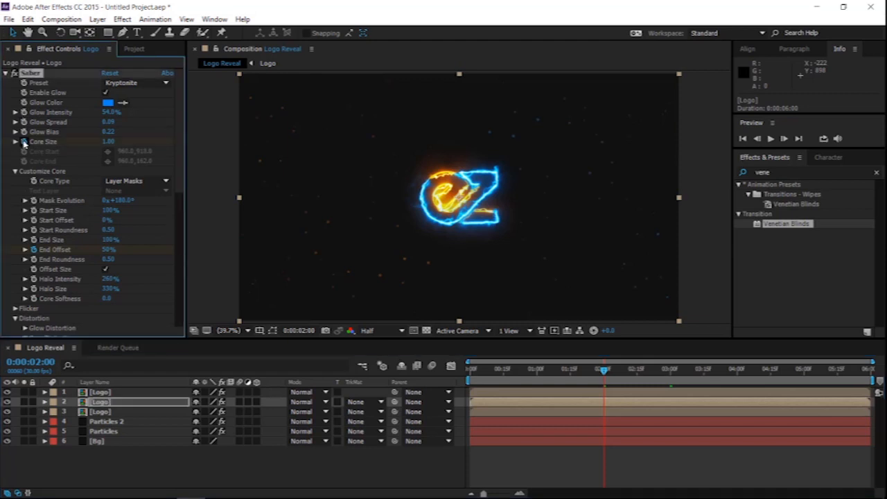
Set the Saber Core Size to 0 at 0:00:03:00 on both the blue and the orange Logo layers
click(670, 377)
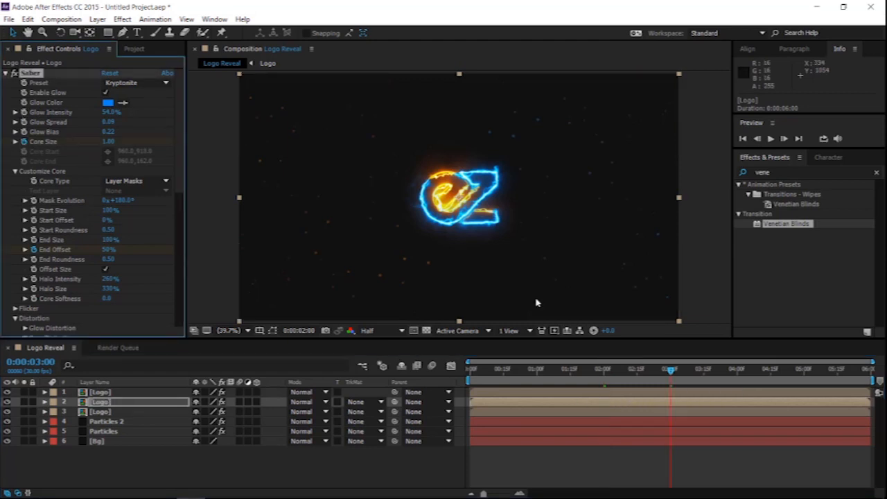
click(109, 142)
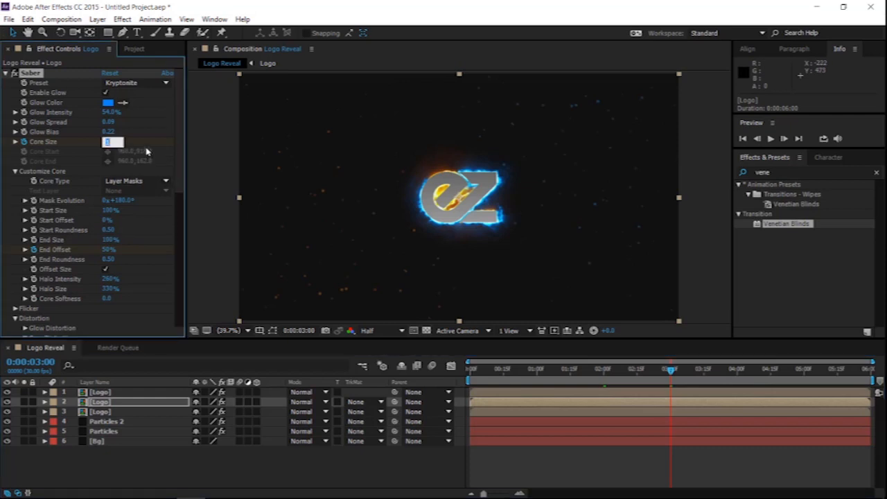
key(Return)
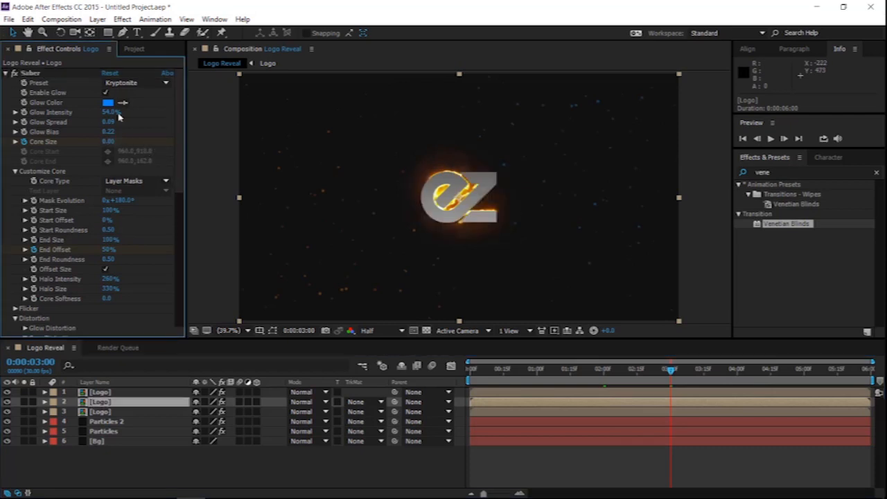
click(119, 413)
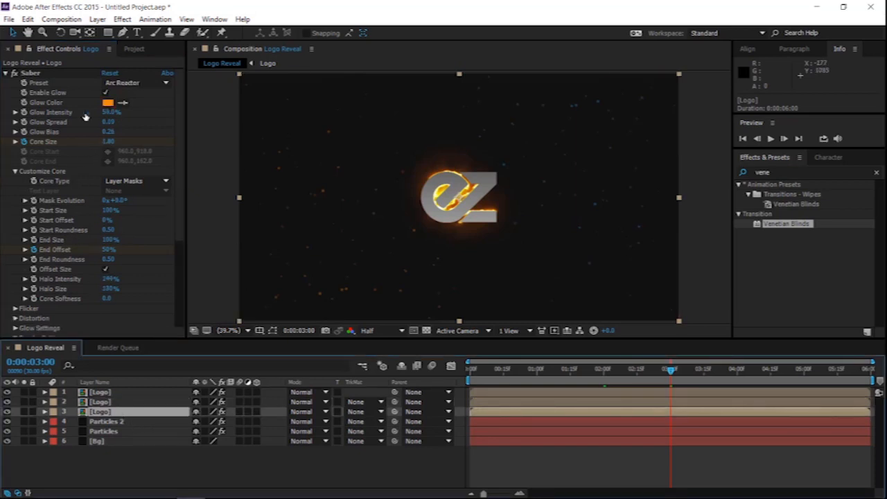
click(109, 141)
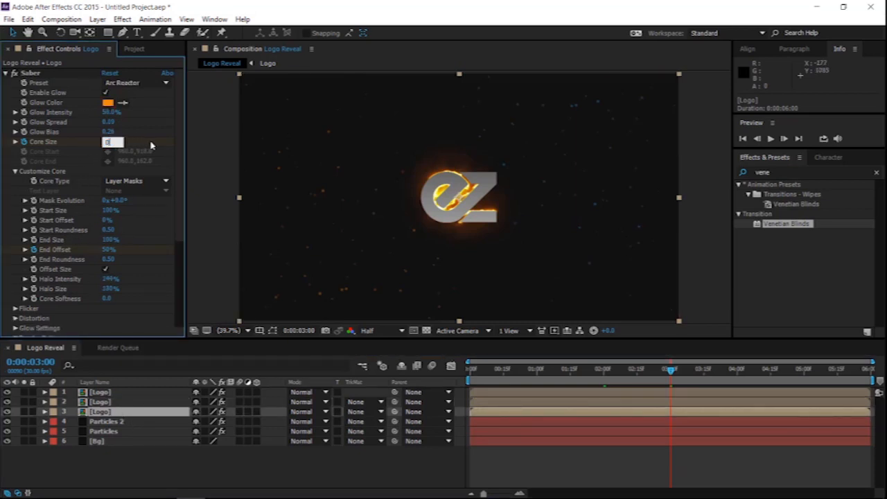
text(0)
key(Return)
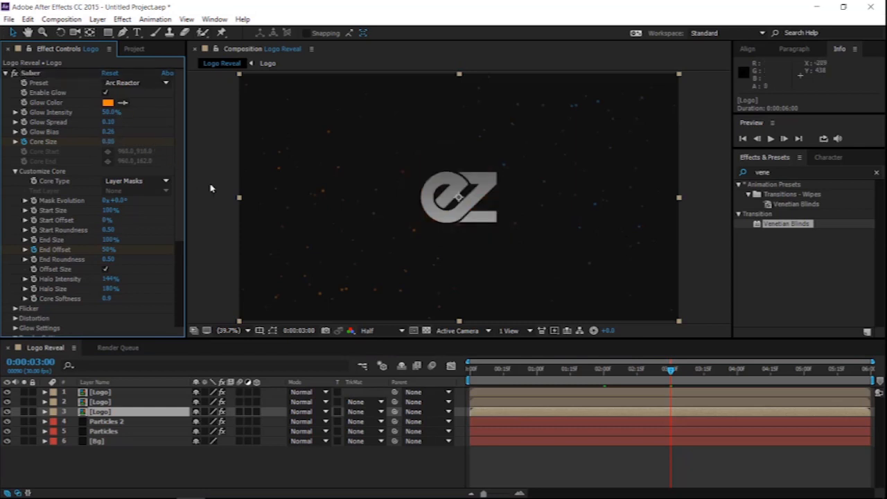
Apply Easy Ease to all keyframes on the three Logo layers and preview the animation
click(497, 392)
shift+click(496, 402)
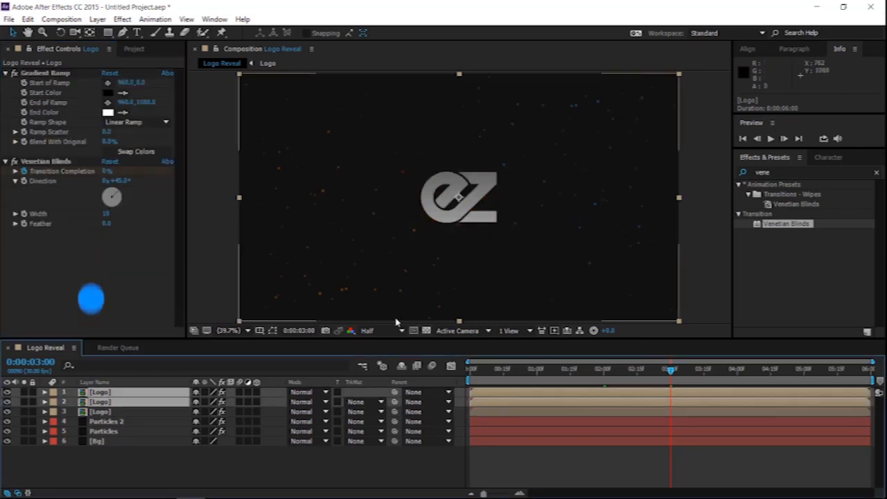
shift+click(496, 413)
key(u)
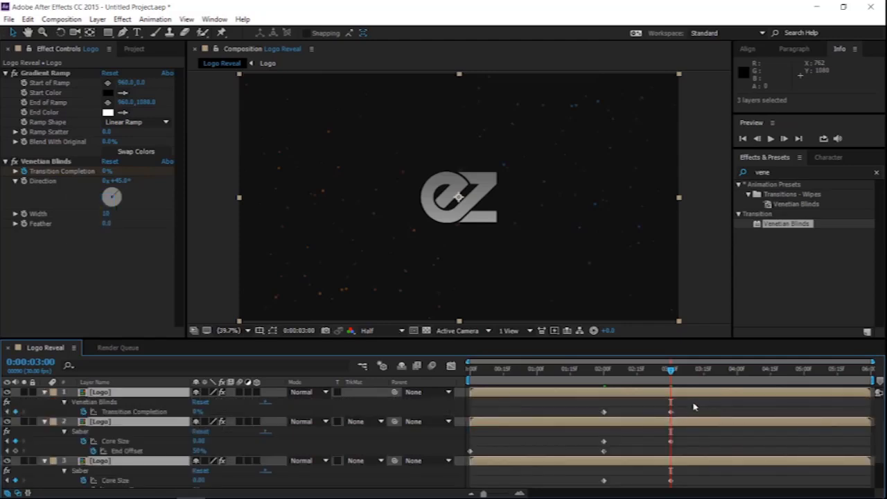
drag(694, 407, 451, 465)
right_click(470, 417)
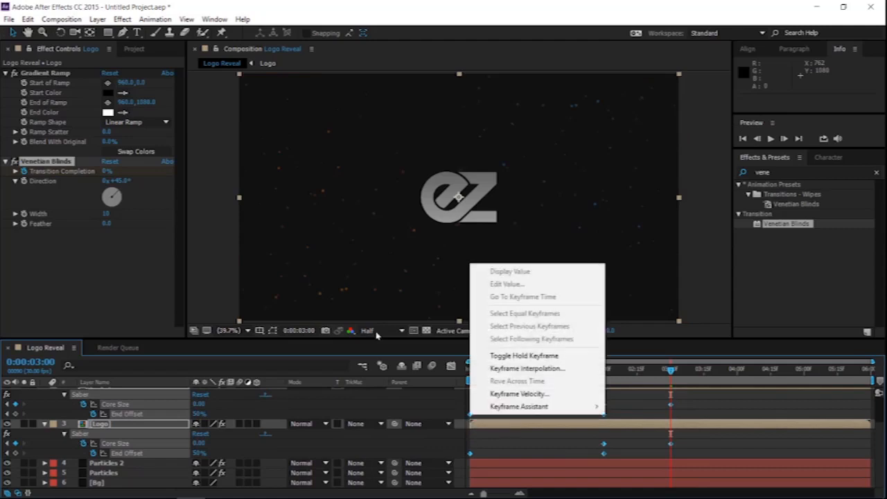
mouse_move(527, 408)
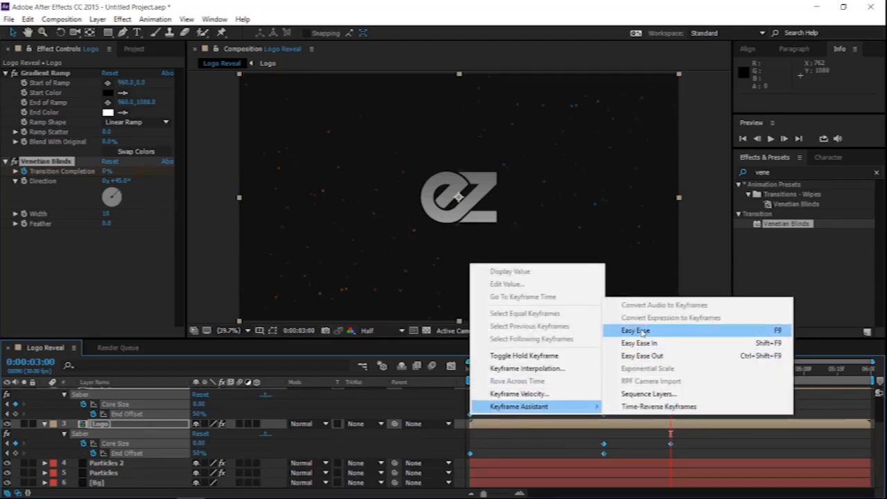
click(645, 333)
scroll(577, 411, up, 2)
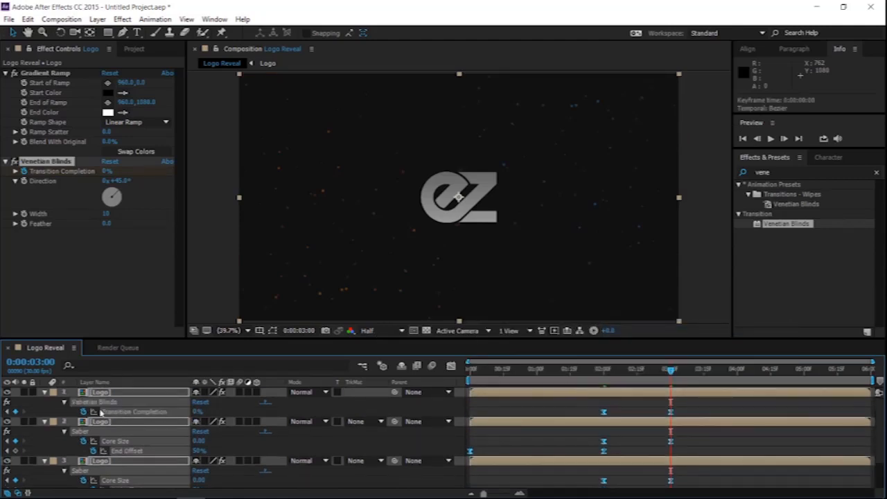
key(u)
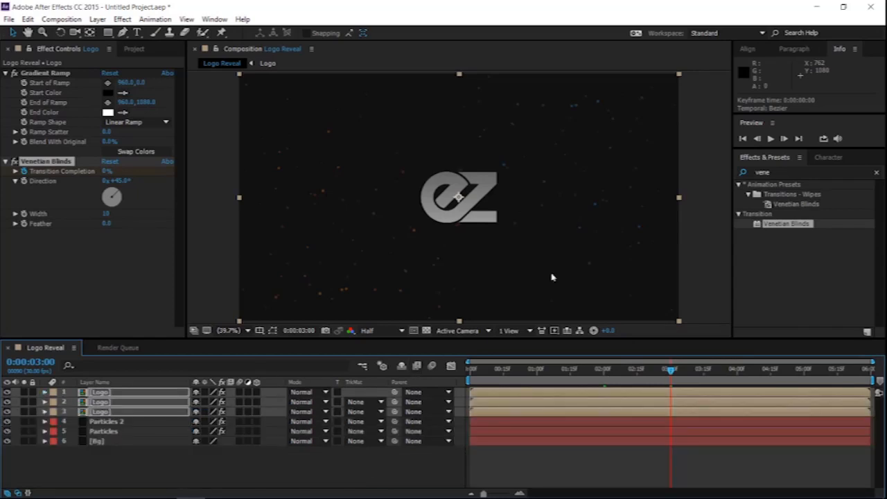
click(770, 139)
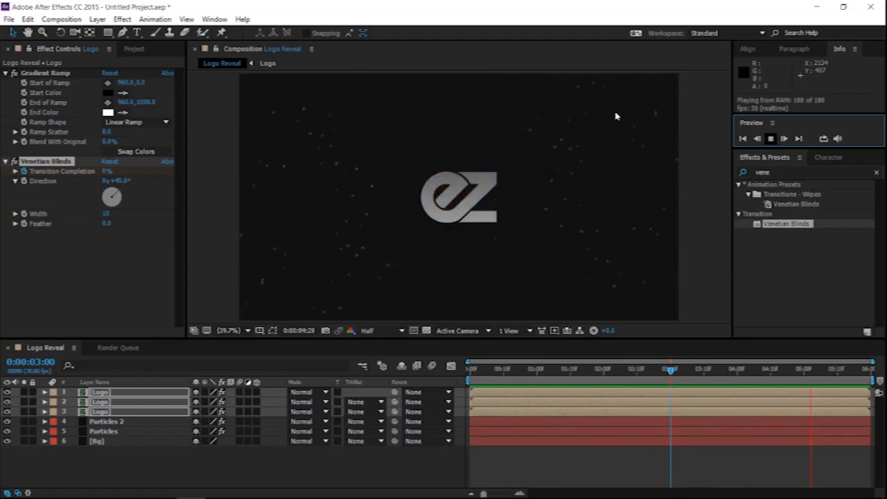
click(770, 139)
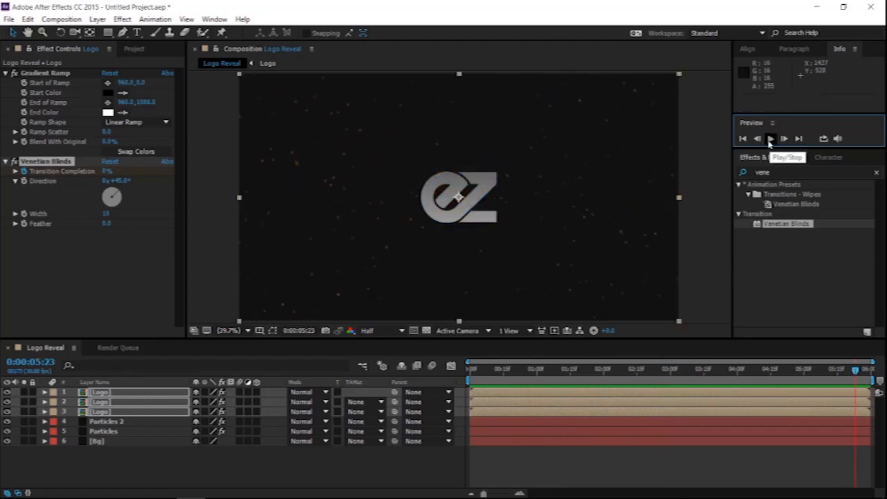
Pre-compose the three Logo layers into a new composition named Animation
ctrl+click(136, 404)
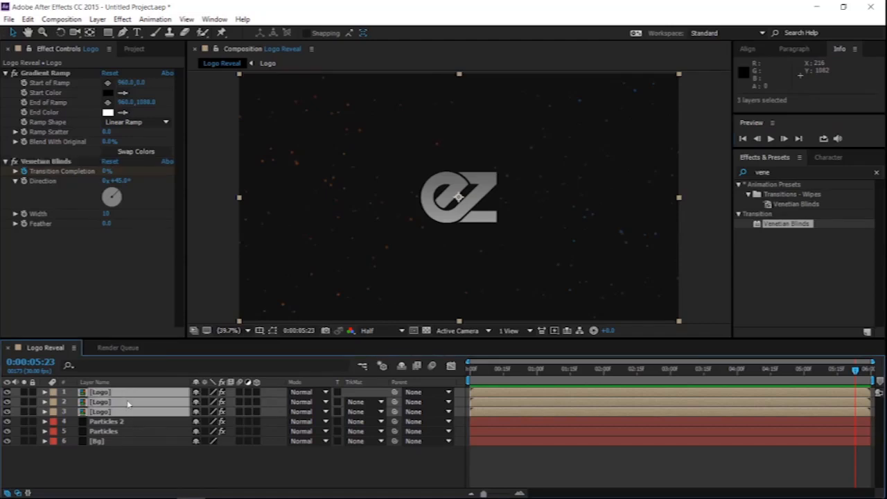
right_click(129, 404)
click(170, 393)
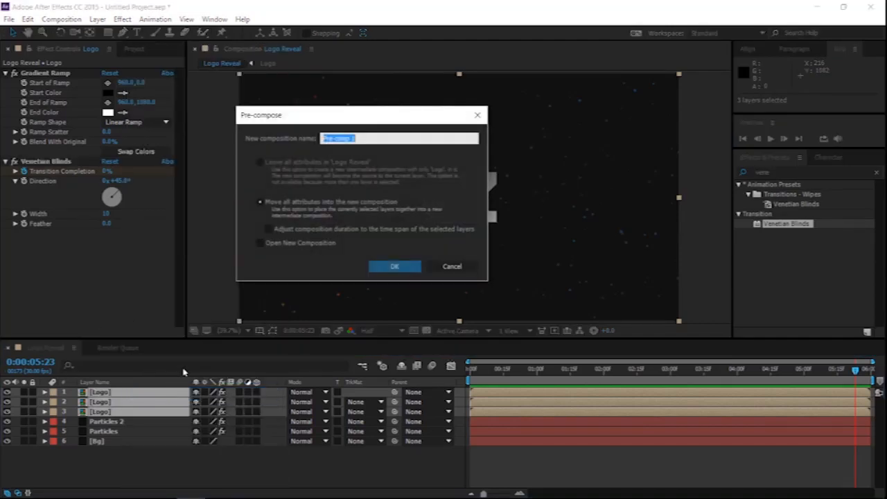
text(Animation)
click(379, 270)
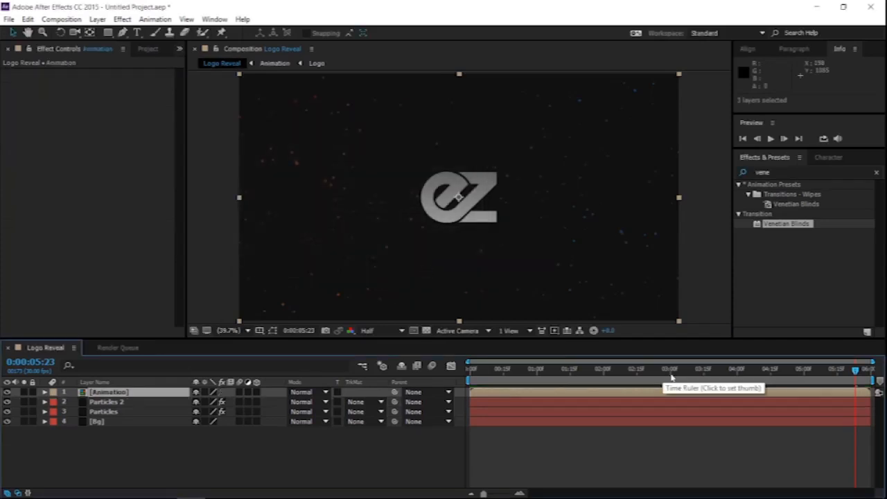
Add Scale and Rotation keyframes to the Animation layer at 0:00:03:00
click(669, 370)
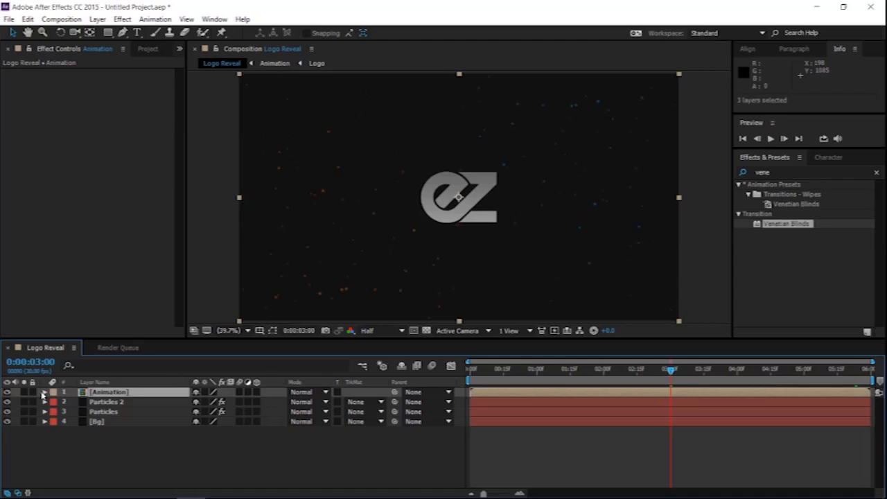
click(44, 393)
click(55, 402)
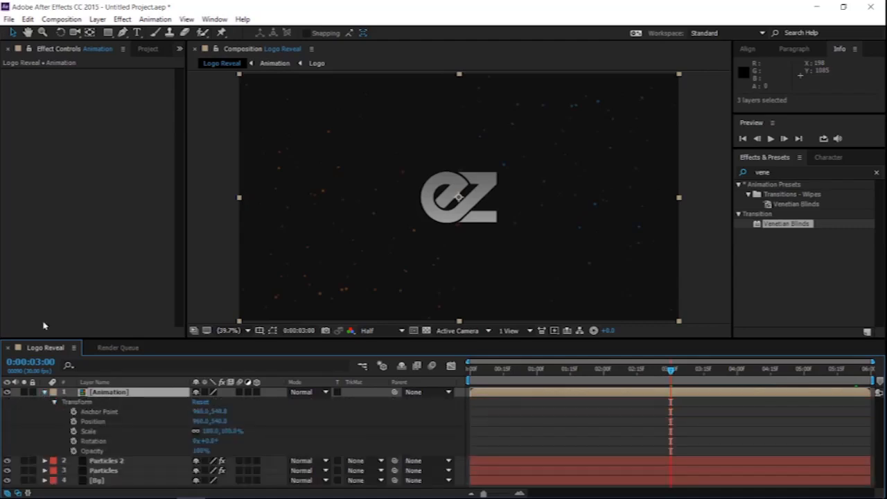
click(73, 431)
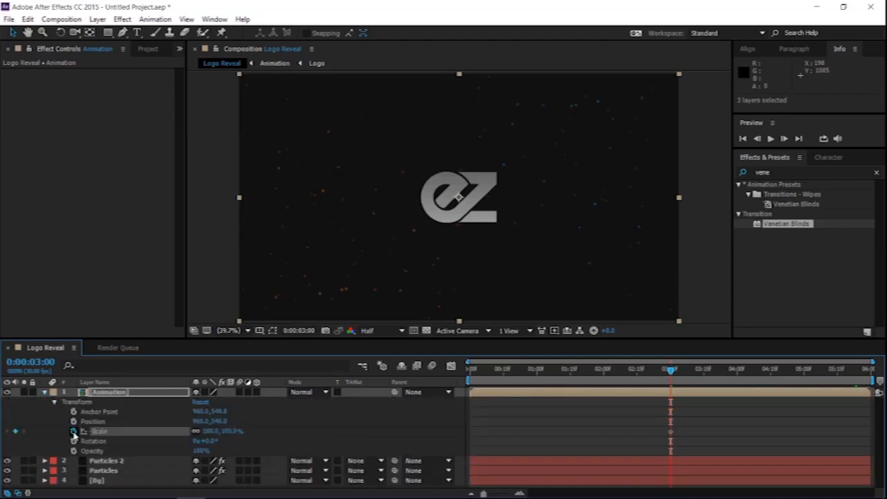
click(73, 442)
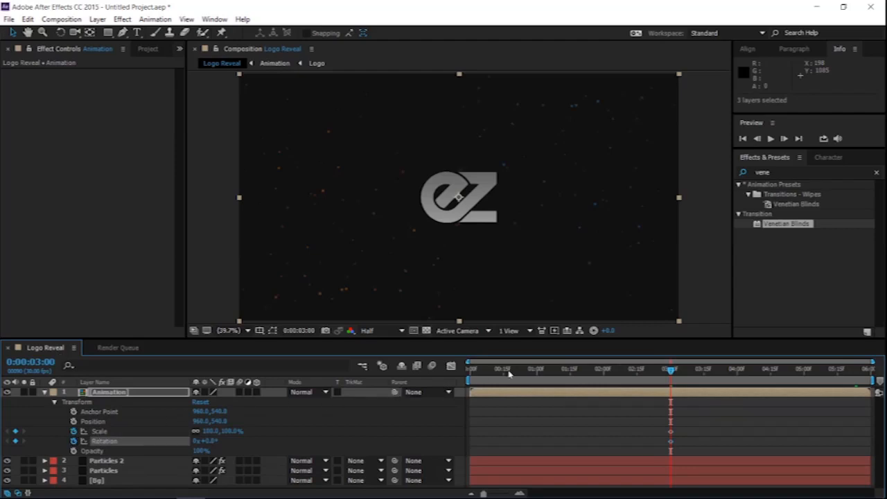
Set the Animation layer's rotation to -45° and its scale to 250% at the start of the composition
key(Home)
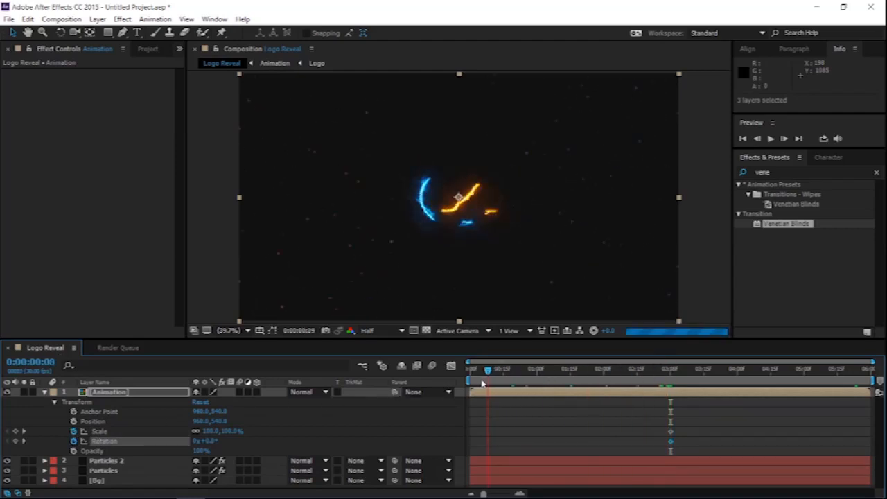
click(217, 442)
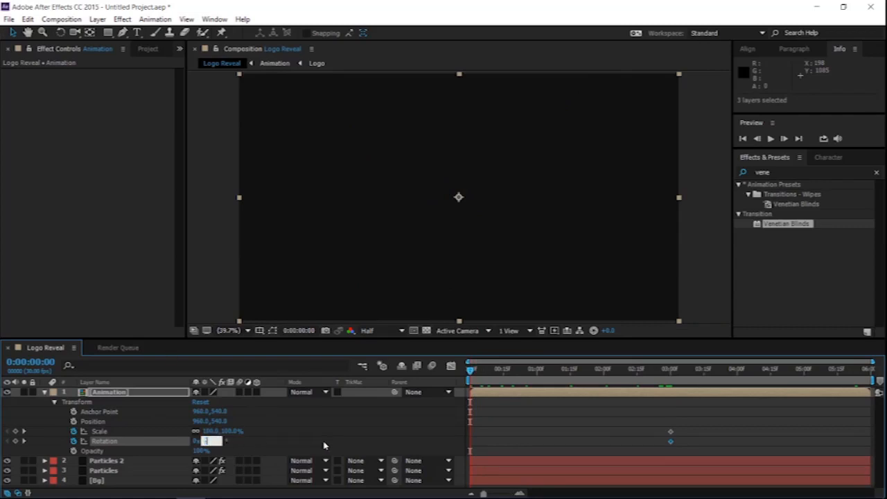
text(-45)
key(Return)
click(230, 431)
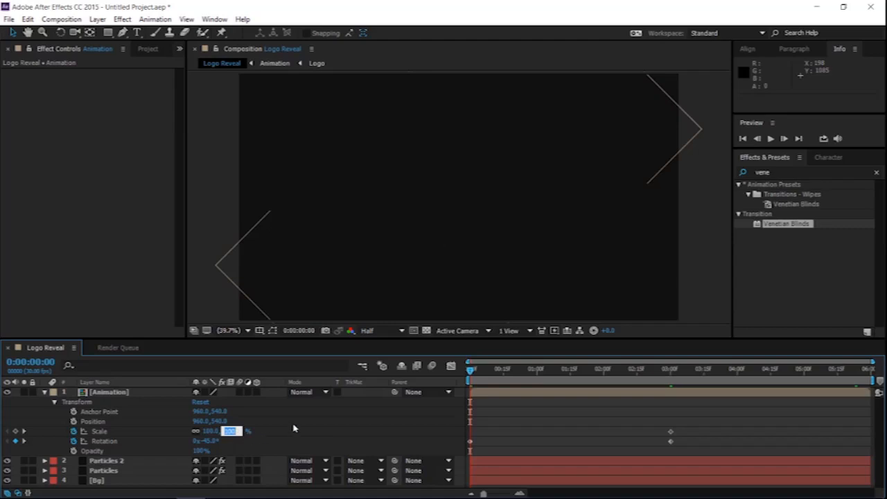
text(250)
key(Return)
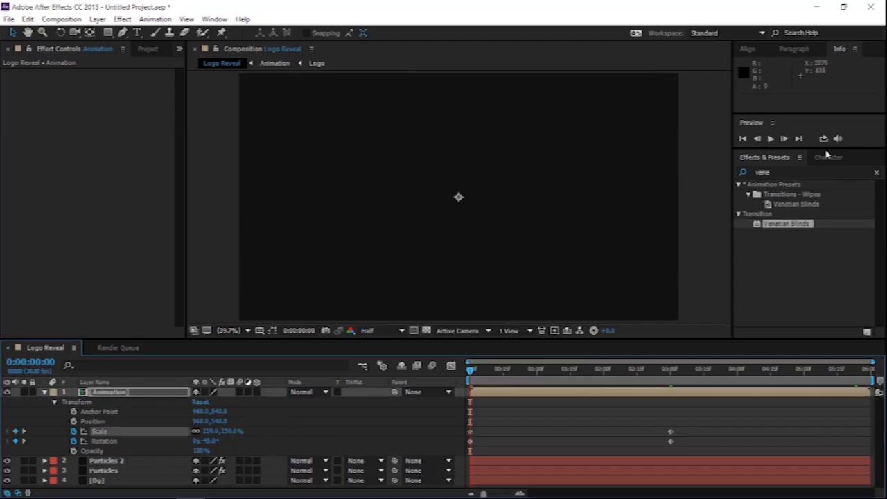
Preview the animation and apply Easy Ease to all Scale and Rotation keyframes on the Animation layer
click(773, 140)
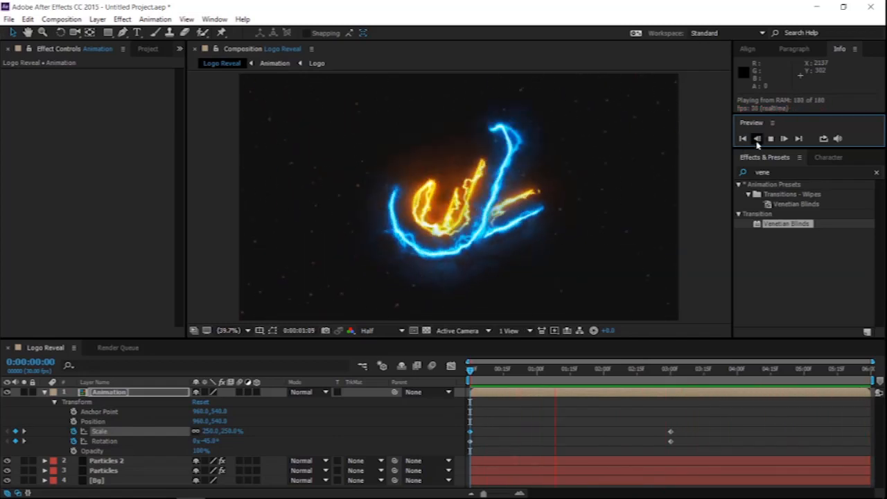
key(space)
drag(688, 415, 454, 456)
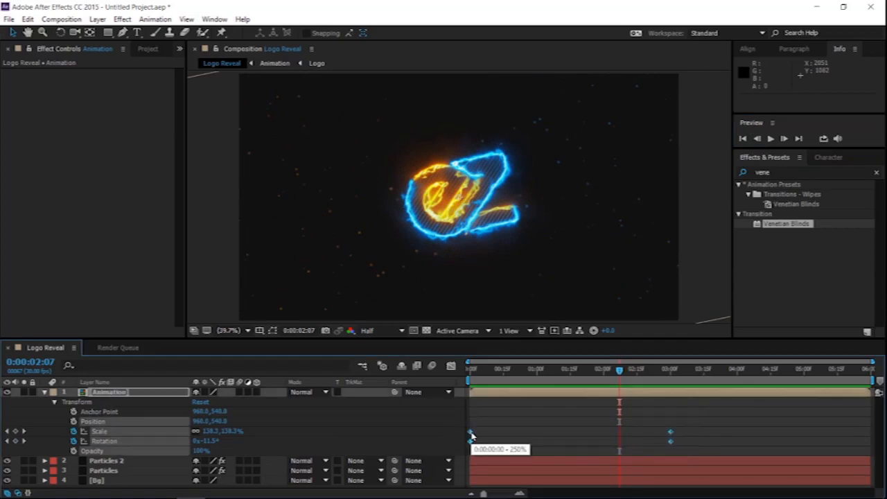
right_click(470, 437)
mouse_move(500, 428)
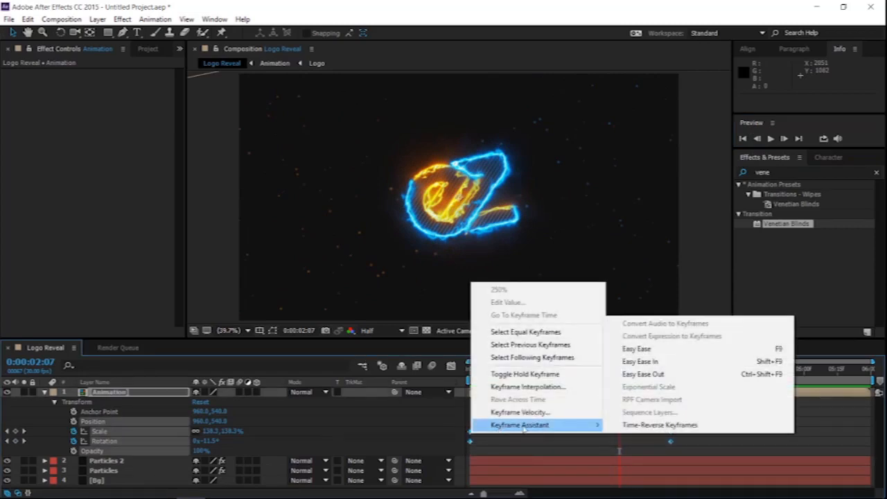
click(645, 350)
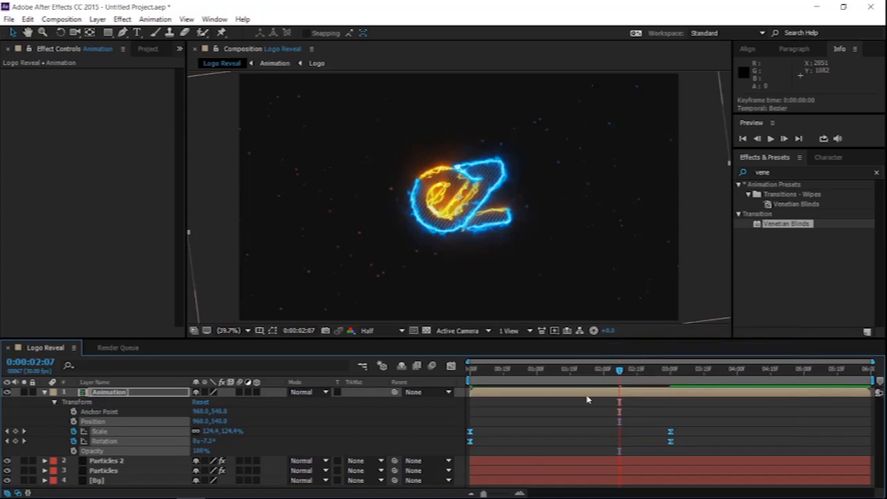
Collapse the Animation layer's properties and enable motion blur for that layer and the whole composition
click(45, 393)
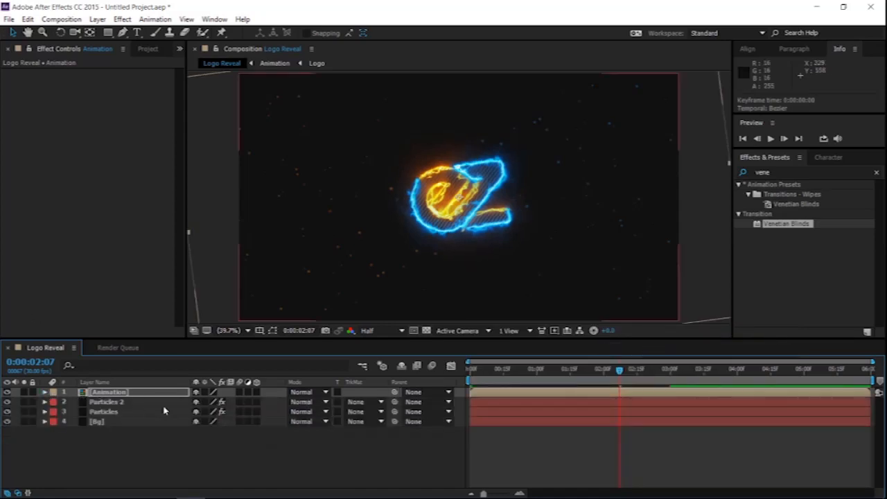
click(240, 392)
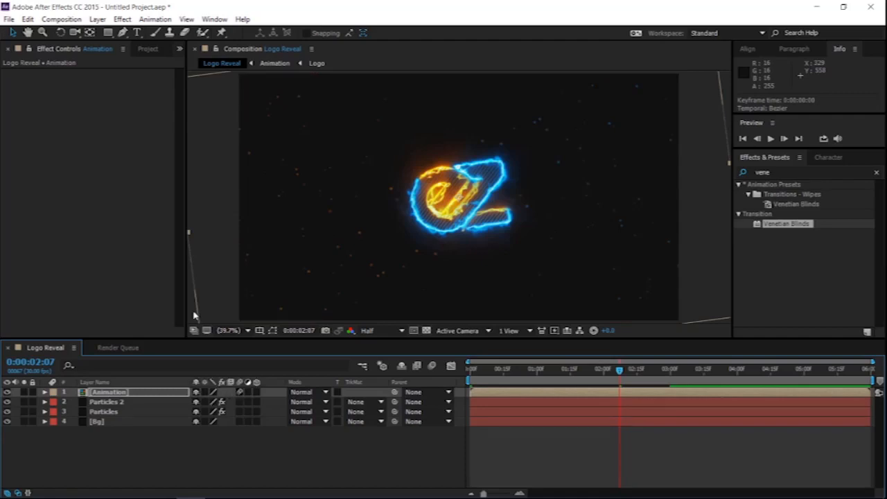
click(433, 366)
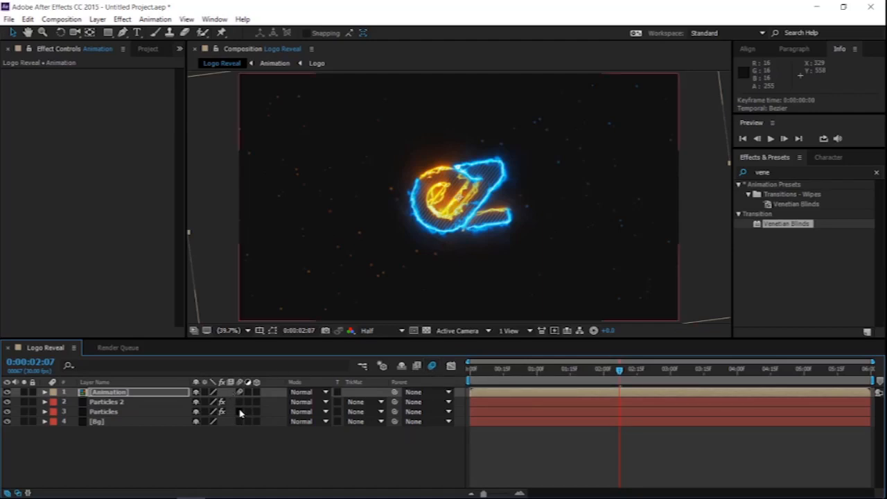
key(F4)
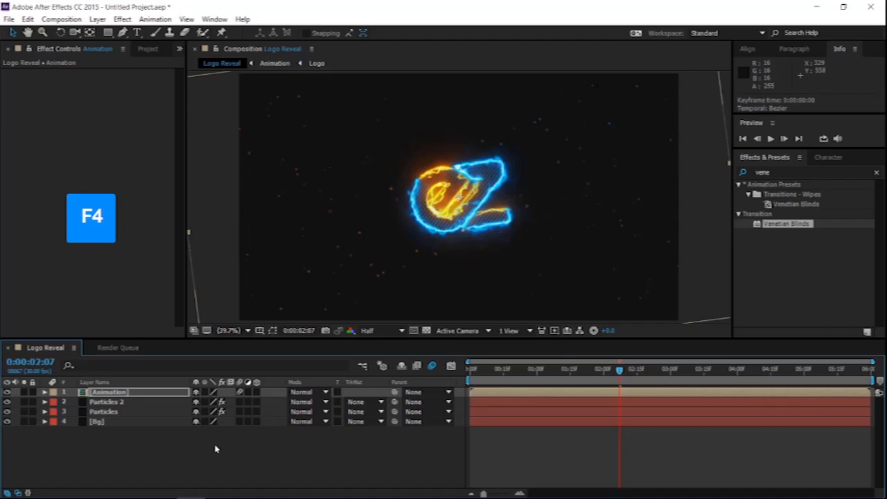
Add Opacity keyframes to the Particles 2 and Particles layers at 0:00:03:00
click(139, 402)
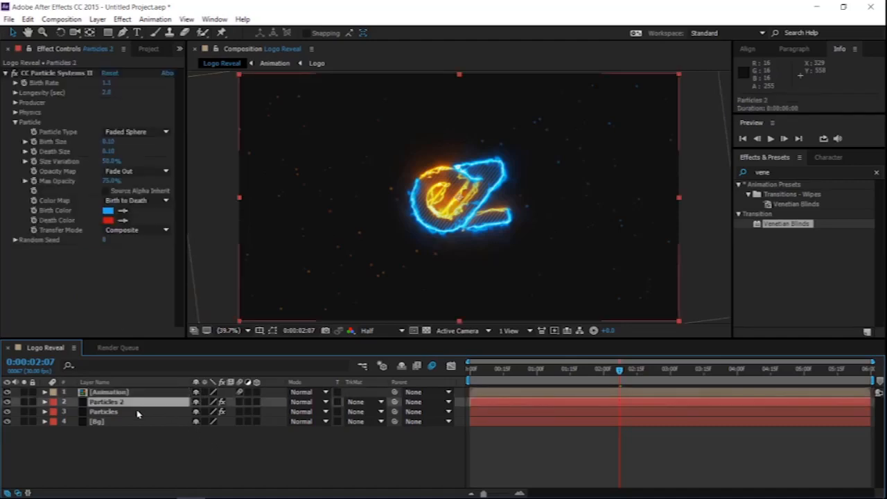
ctrl+click(139, 412)
key(t)
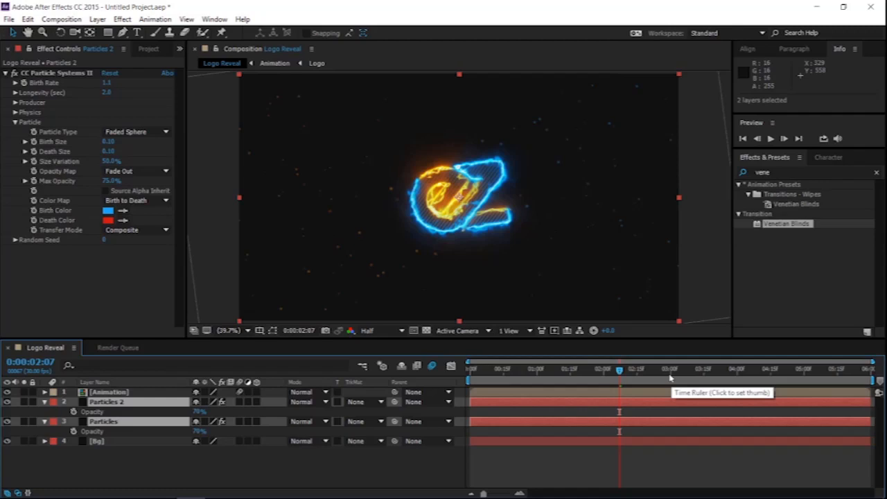
click(671, 378)
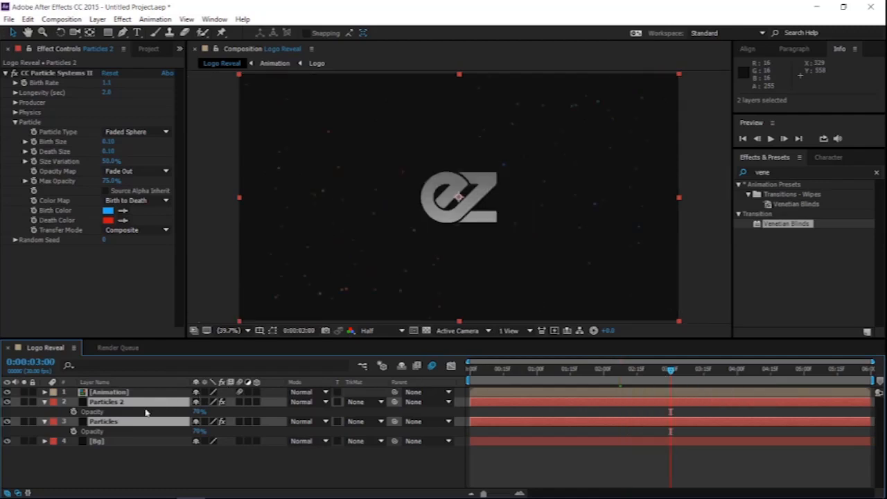
click(74, 412)
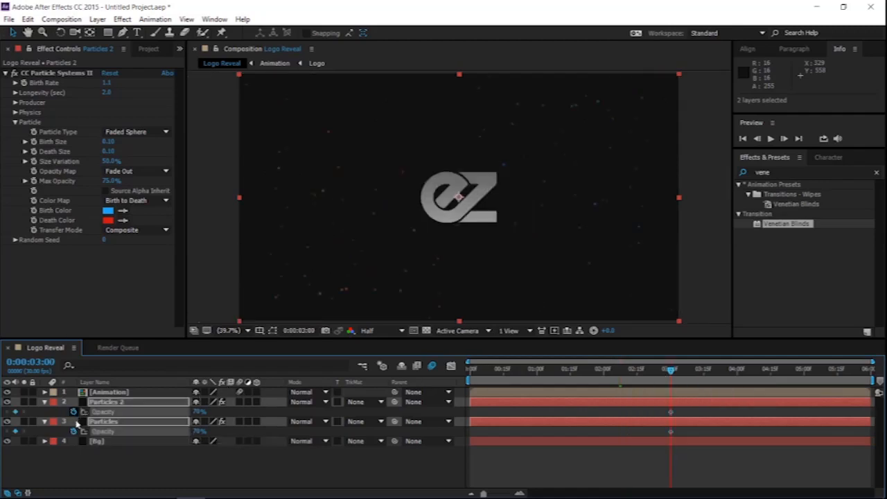
click(74, 432)
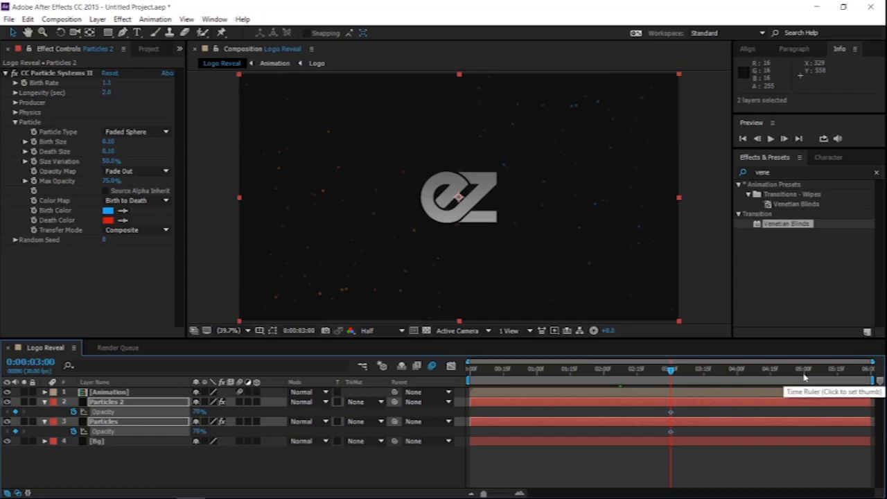
Set the opacity of both Particles layers to 0% at 0:00:05:00 and preview the composition from the start
click(804, 377)
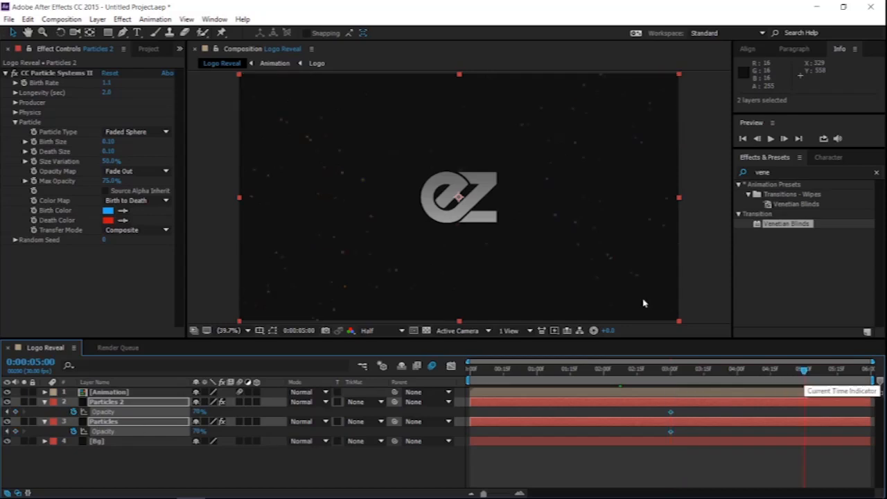
click(199, 412)
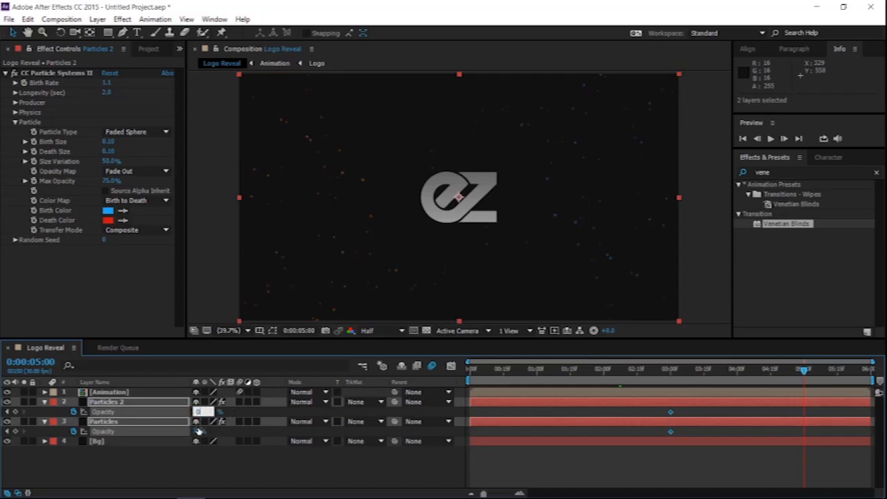
key(Return)
click(254, 453)
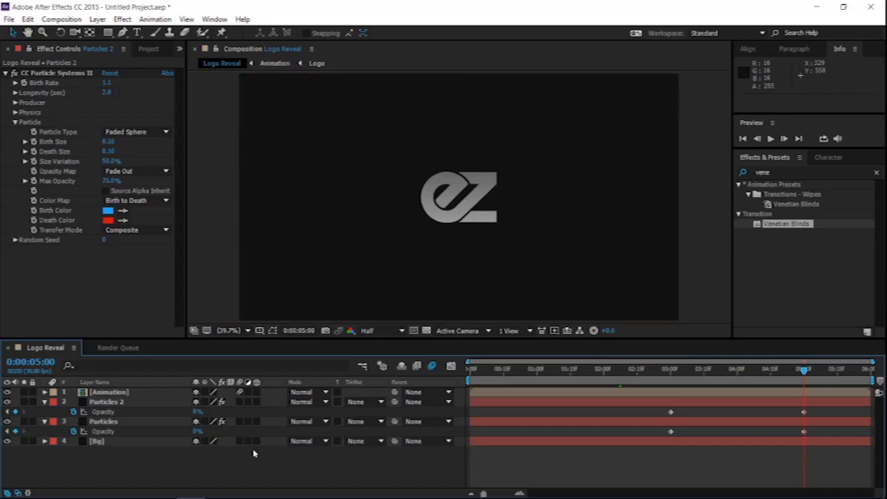
drag(804, 373, 467, 386)
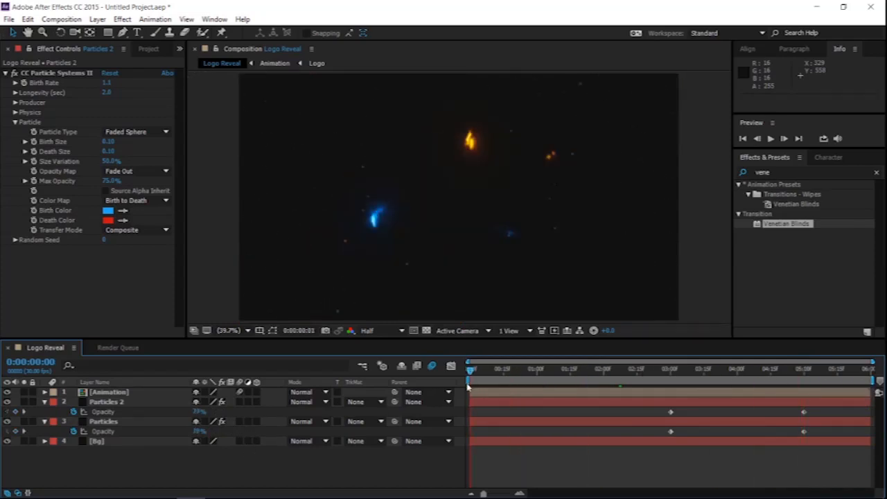
click(771, 140)
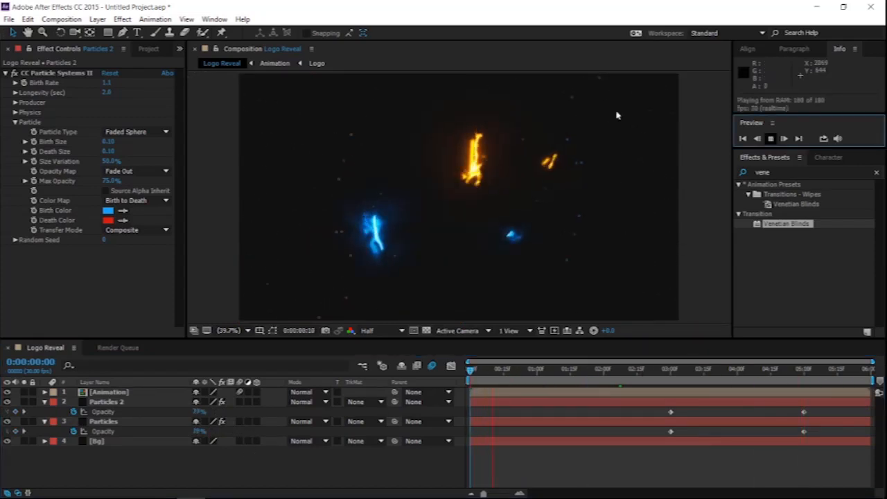